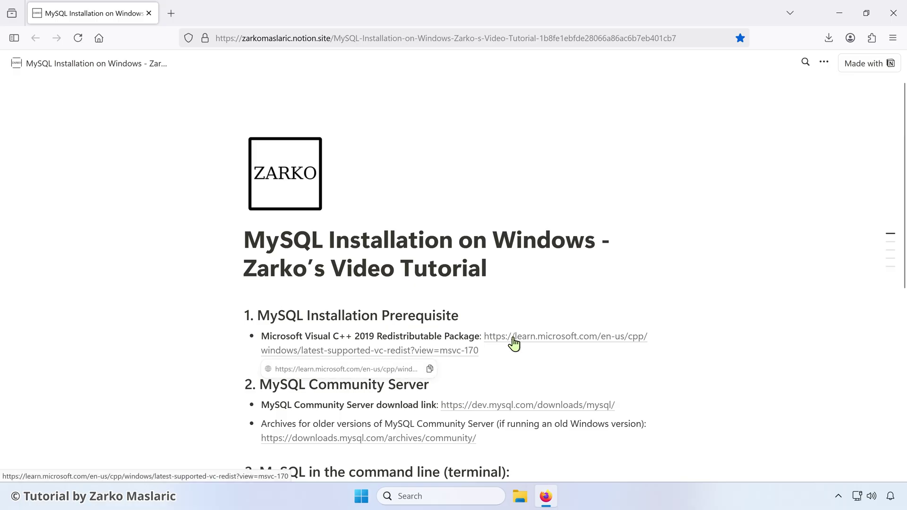
Open the tutorial page's Visual C++ Redistributable link and find the latest version's download table by architecture
click(553, 340)
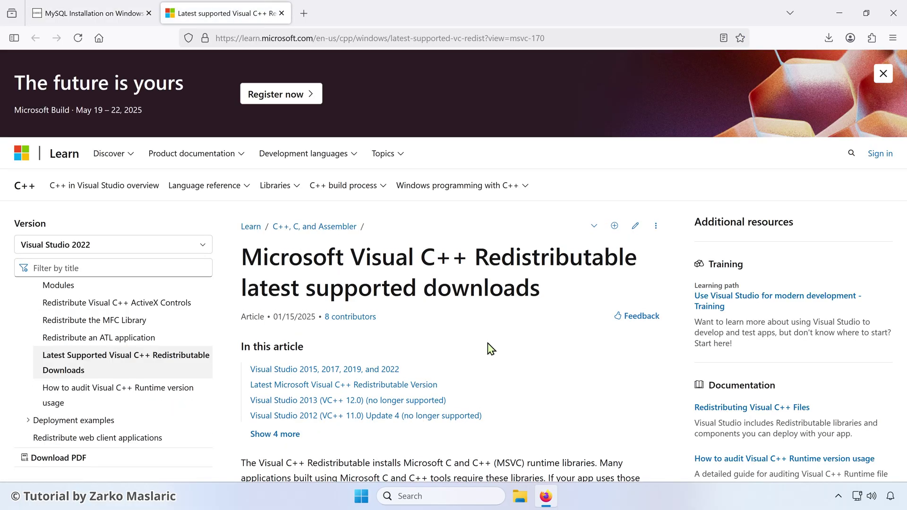
scroll(491, 349, down, 15)
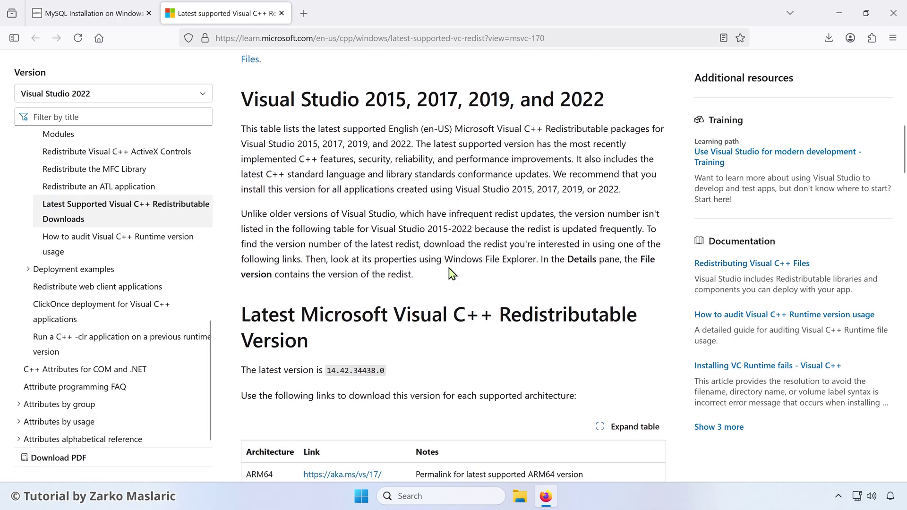
scroll(446, 272, down, 2)
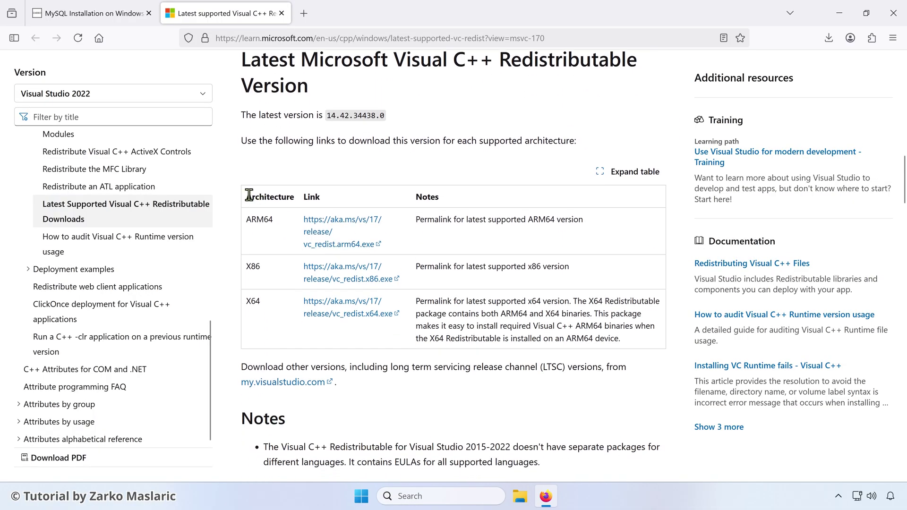
drag(249, 195, 642, 345)
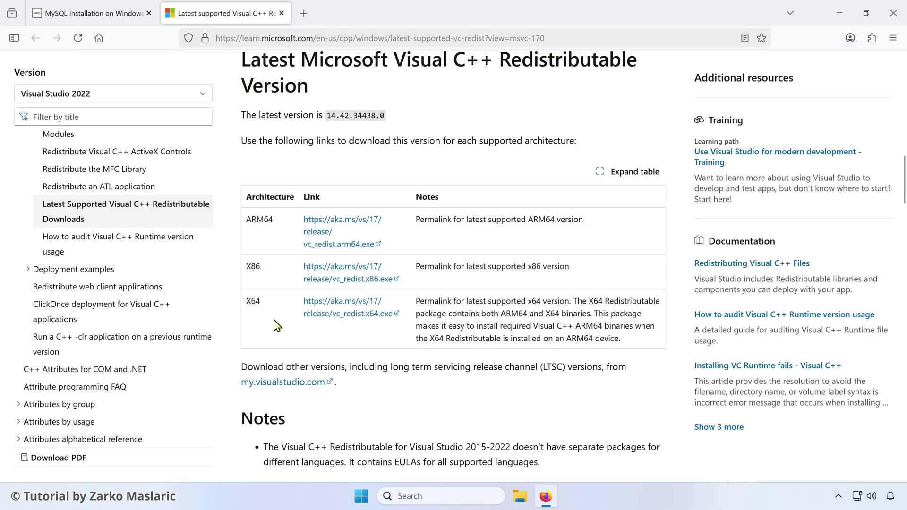
Download the X64 Visual C++ Redistributable, VC_redist.x64.exe, from the architecture table
double_click(255, 301)
click(269, 312)
drag(246, 302, 260, 302)
click(261, 303)
click(330, 307)
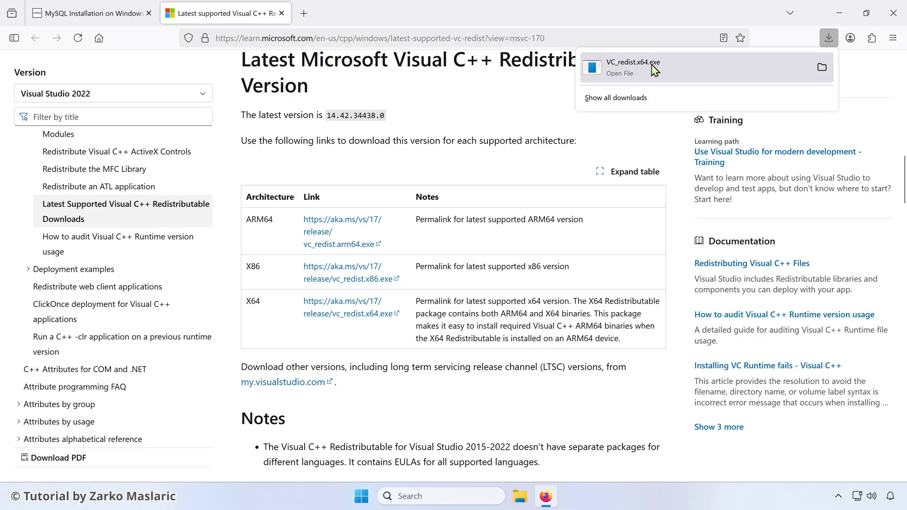
Install the downloaded x64 Visual C++ Redistributable, accepting its license terms and allowing device changes, and close the finished setup
click(638, 66)
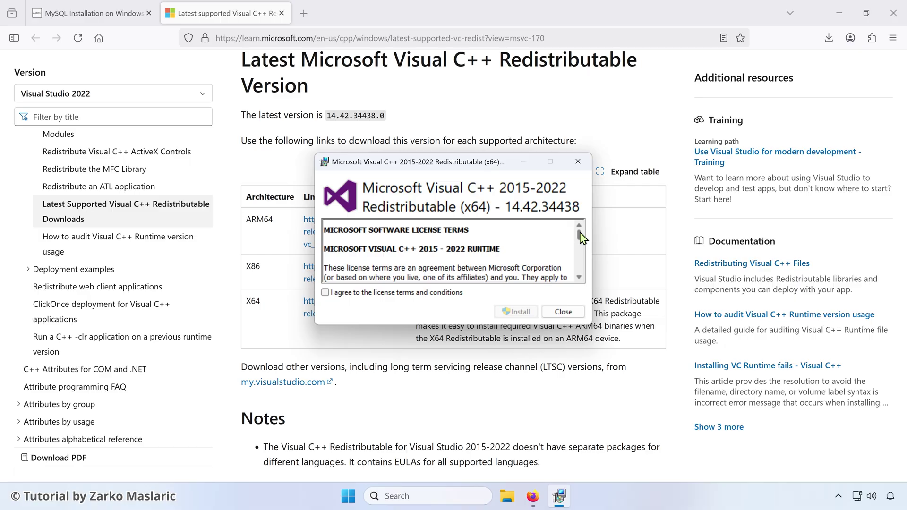
drag(581, 236, 585, 273)
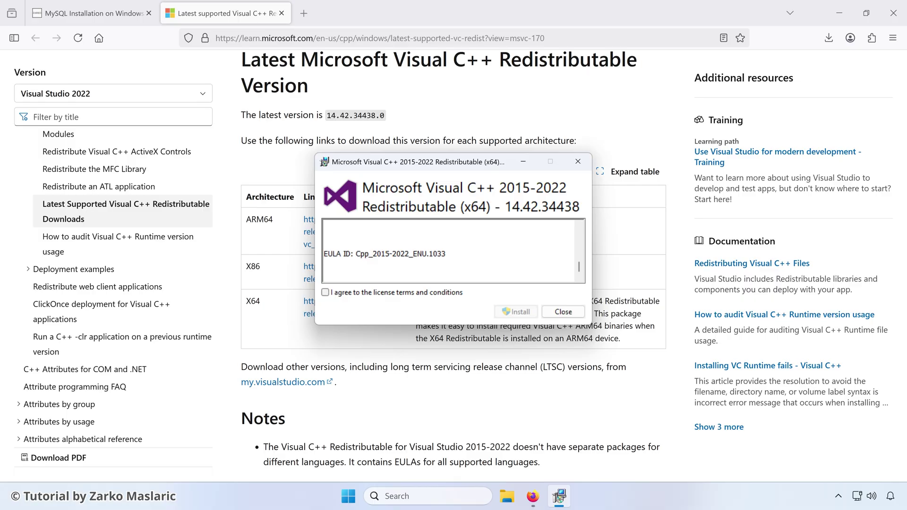
click(326, 293)
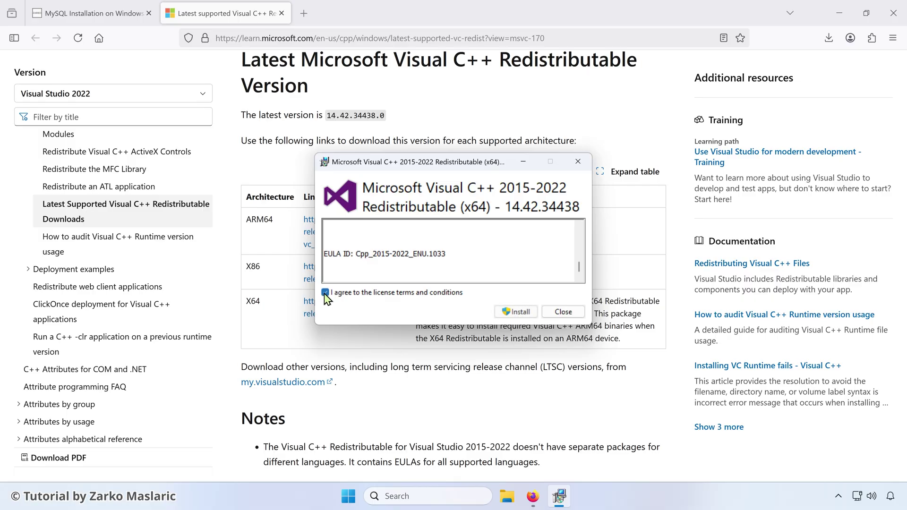
click(519, 313)
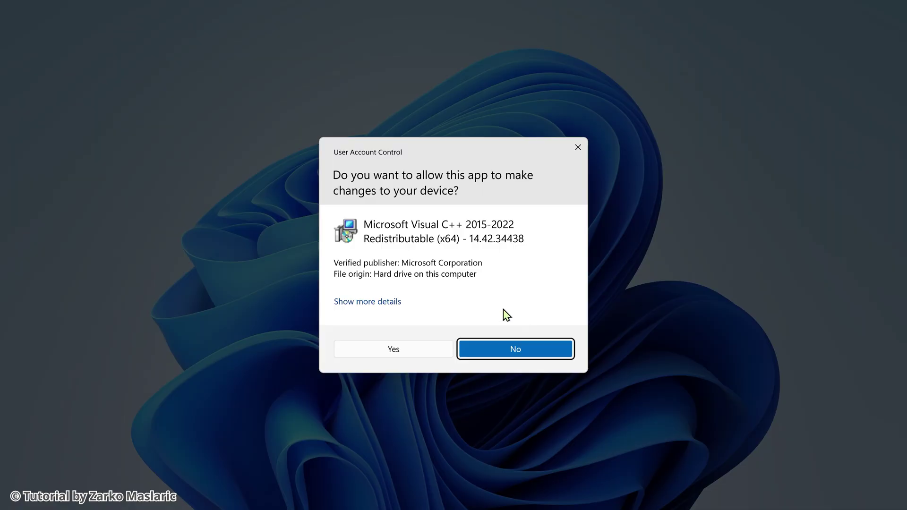
click(411, 351)
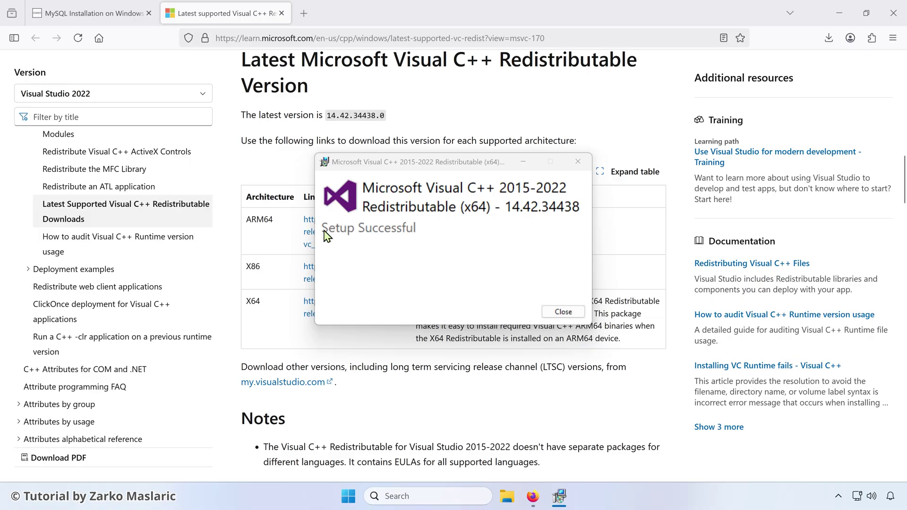
click(562, 312)
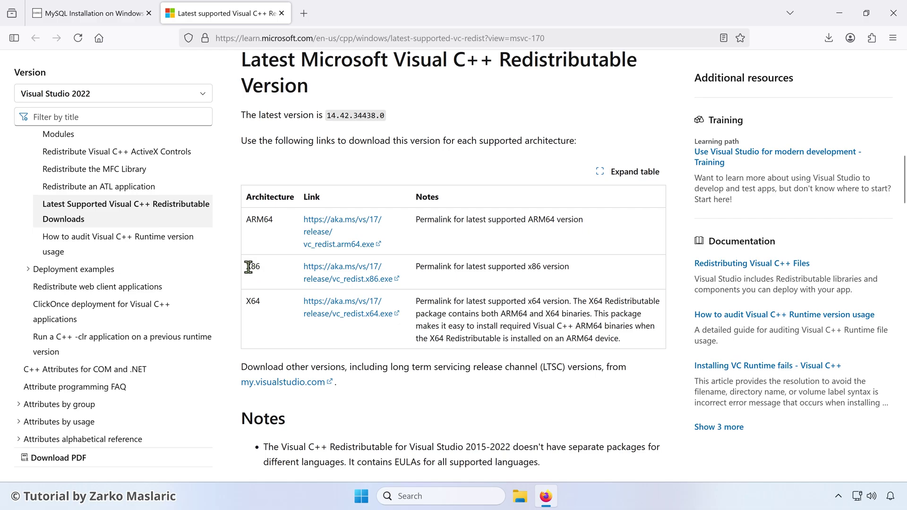
Download the X86 Visual C++ Redistributable, VC_redist.x86.exe, from the architecture table
drag(247, 267, 263, 270)
click(265, 270)
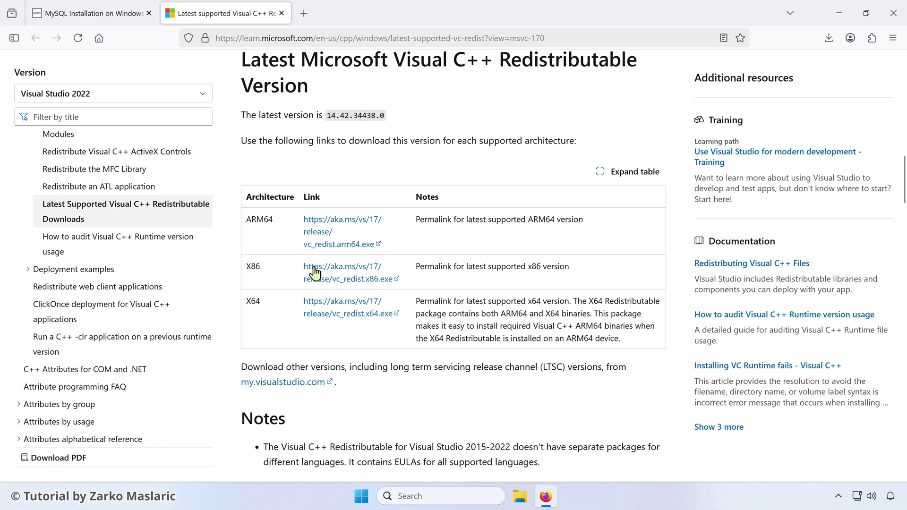
click(339, 271)
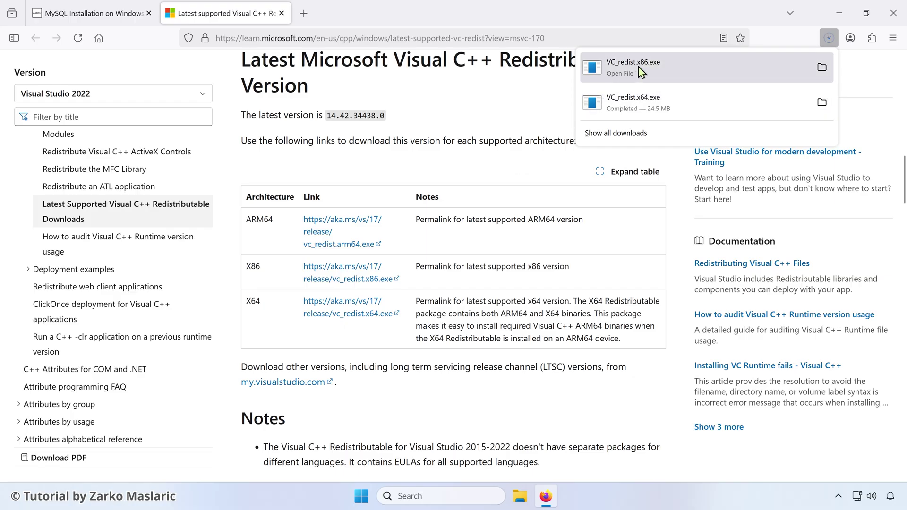
Install the downloaded x86 Visual C++ Redistributable, accepting its license terms and allowing device changes, and close the finished setup
click(627, 71)
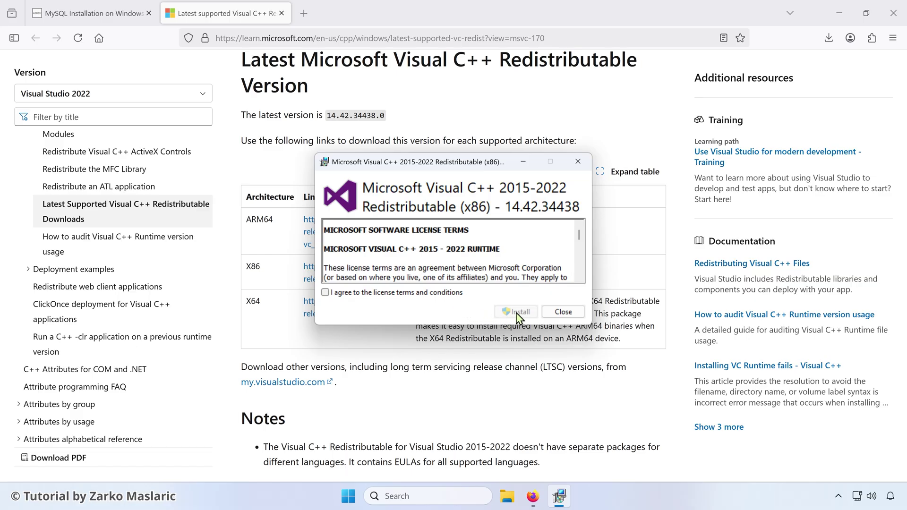
drag(582, 245, 577, 280)
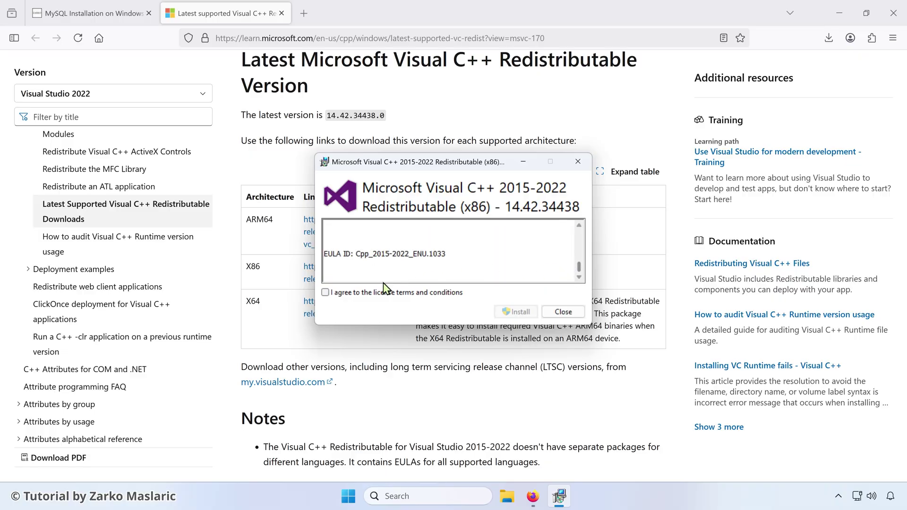
click(325, 293)
click(506, 314)
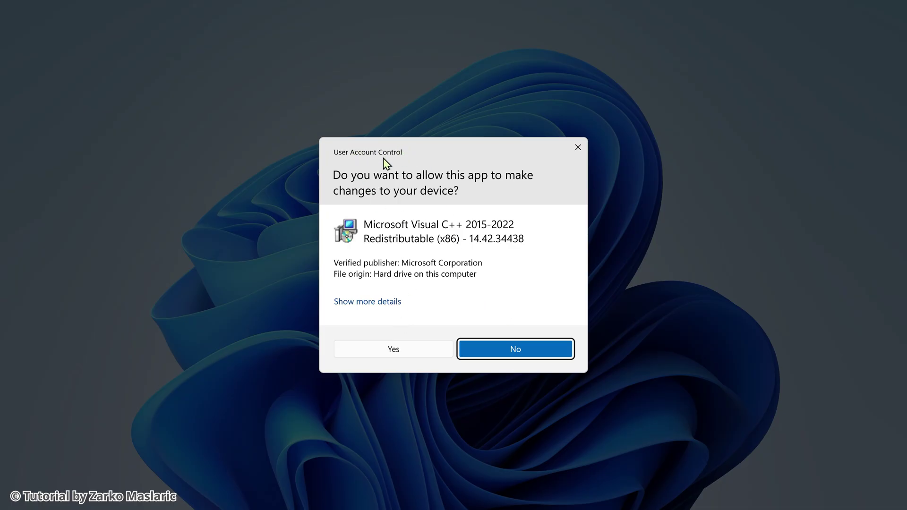
click(392, 353)
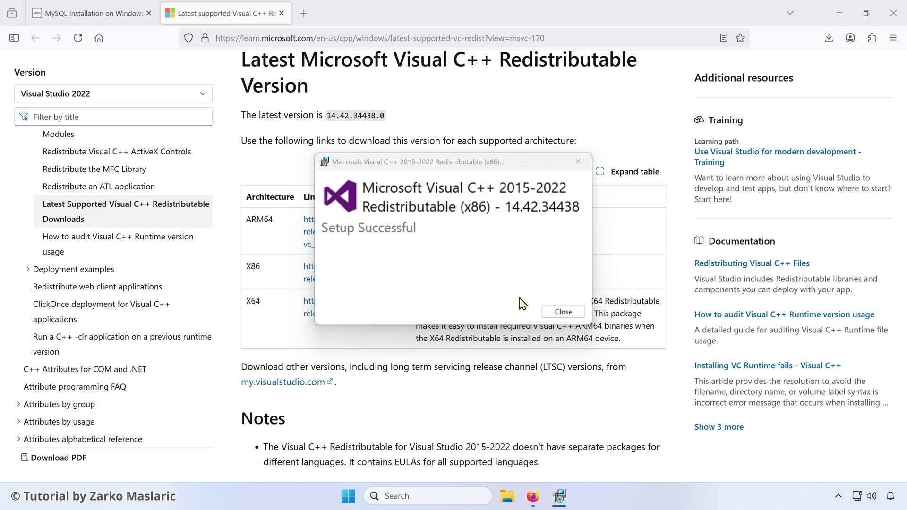
click(562, 313)
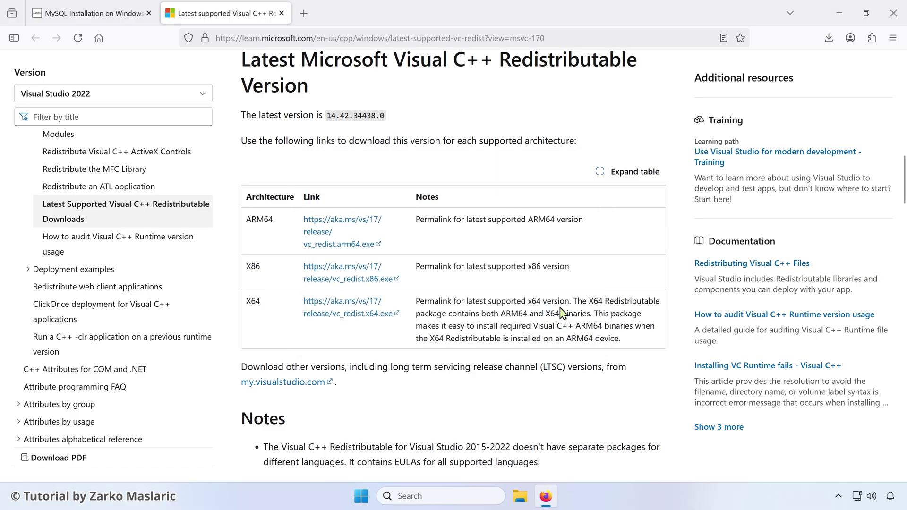
Close the Visual C++ Redistributable downloads page and return to the MySQL installation notes
drag(248, 221, 273, 221)
click(272, 220)
click(283, 14)
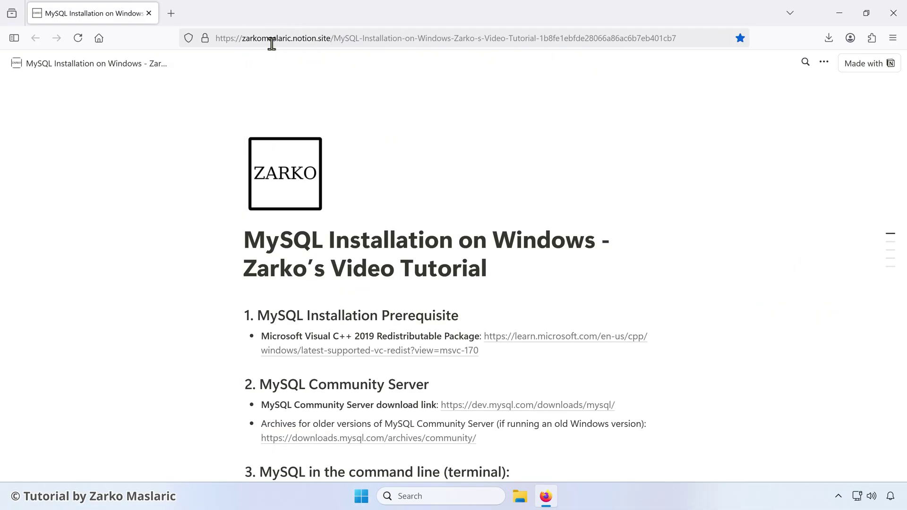
Open the MySQL Community Server download link from the installation notes and decline all cookies on the site
scroll(231, 239, down, 3)
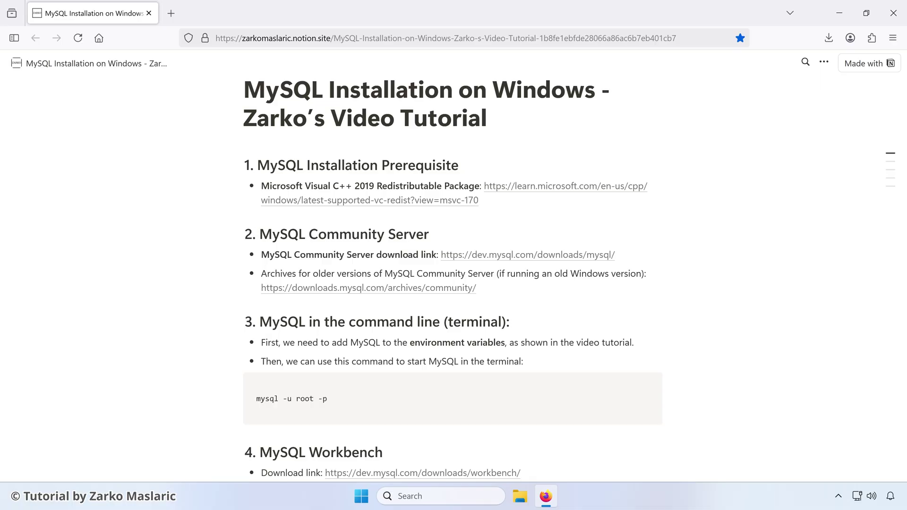
drag(439, 256, 621, 255)
click(628, 255)
drag(323, 255, 630, 251)
click(629, 251)
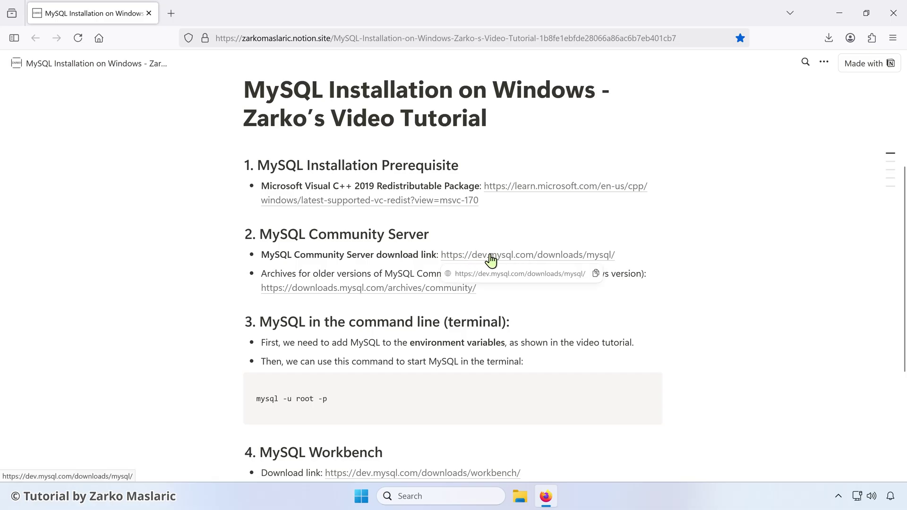
click(520, 260)
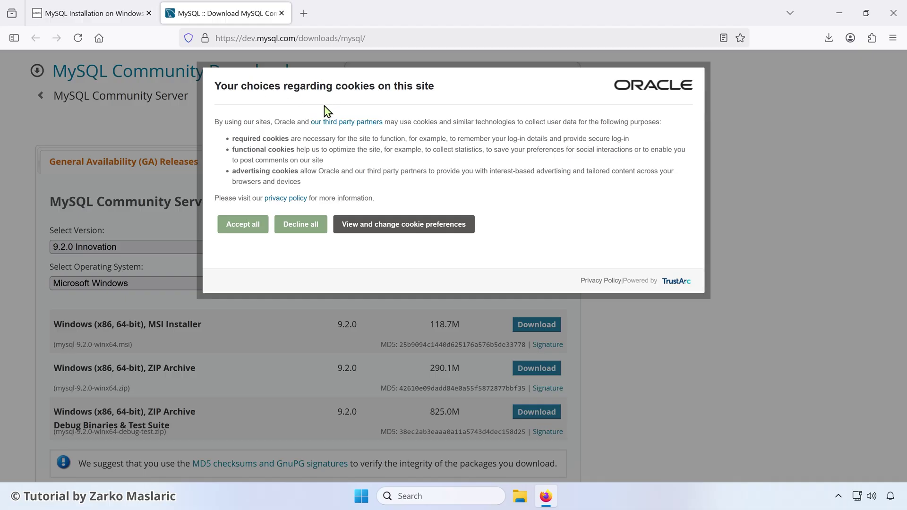
click(294, 229)
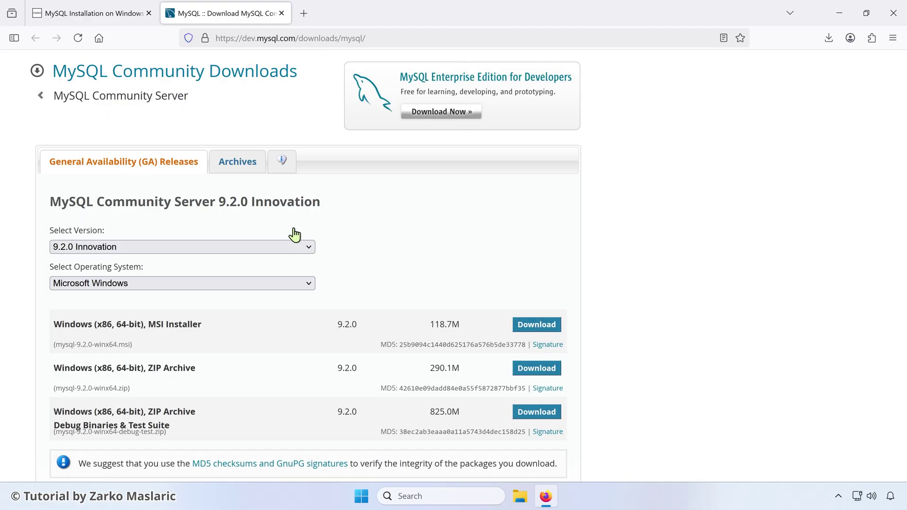
Select version 8.4.4 LTS of MySQL Community Server for download
drag(42, 231, 71, 231)
click(109, 235)
click(112, 247)
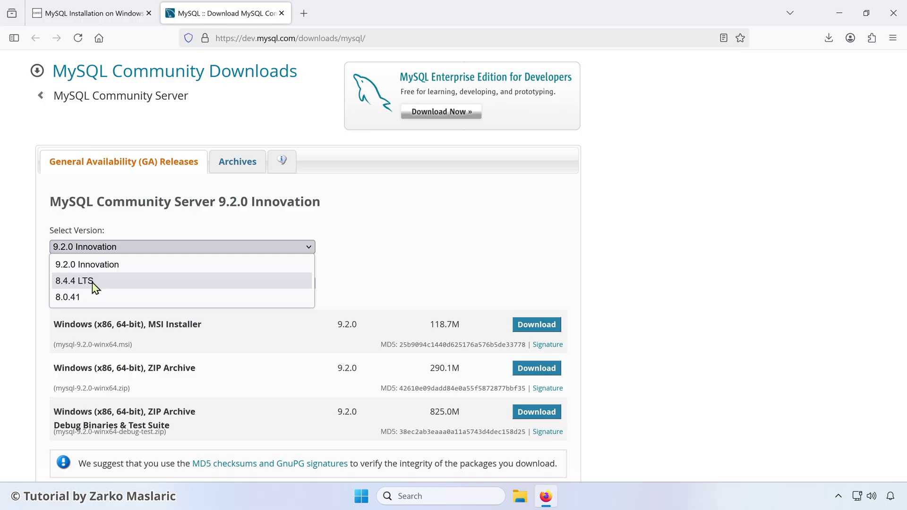
click(105, 282)
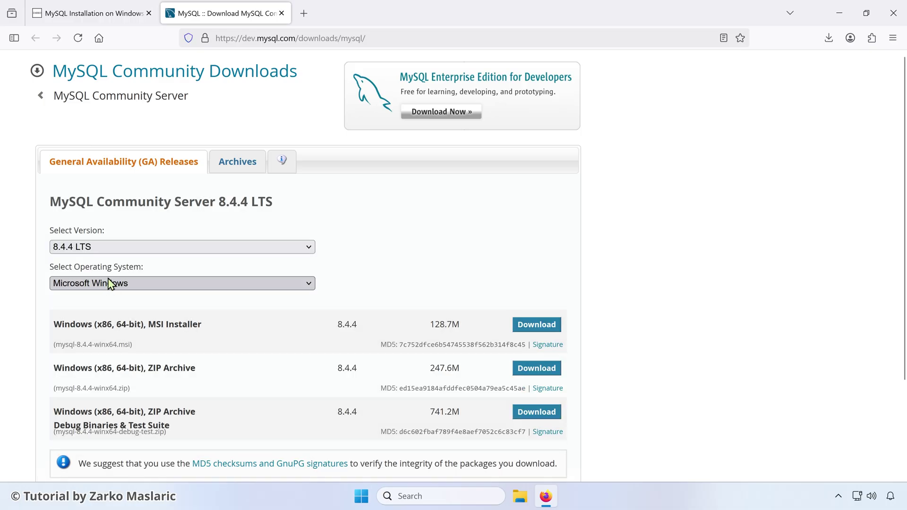
Download the Windows (x86, 64-bit) MSI Installer for MySQL 8.4.4 without logging in or signing up
scroll(91, 268, down, 1)
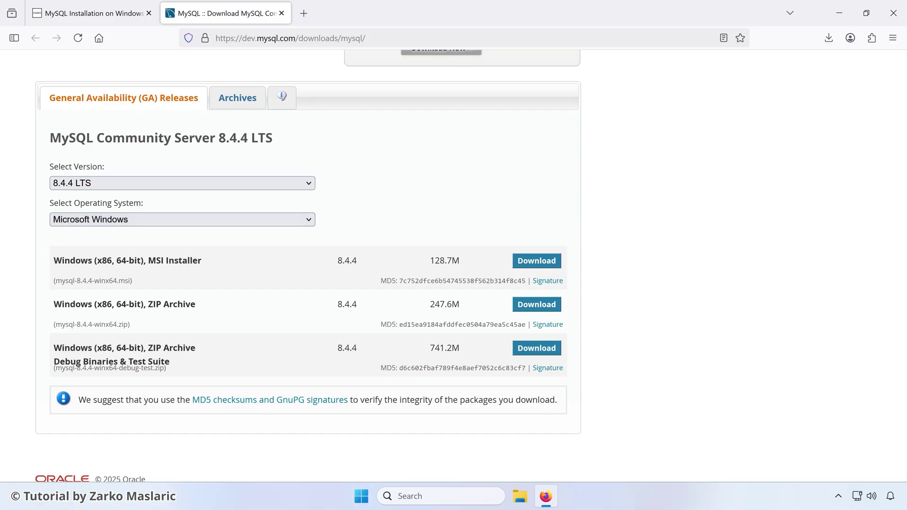
drag(148, 261, 206, 261)
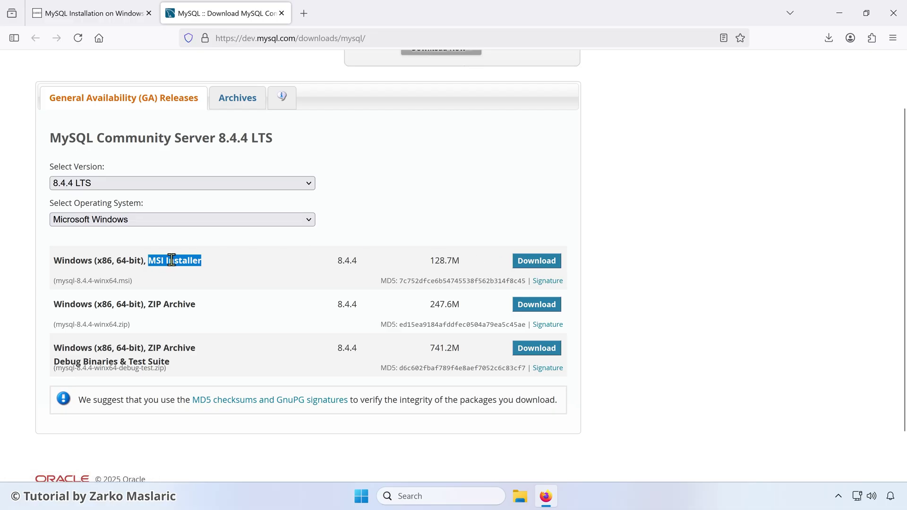
click(531, 263)
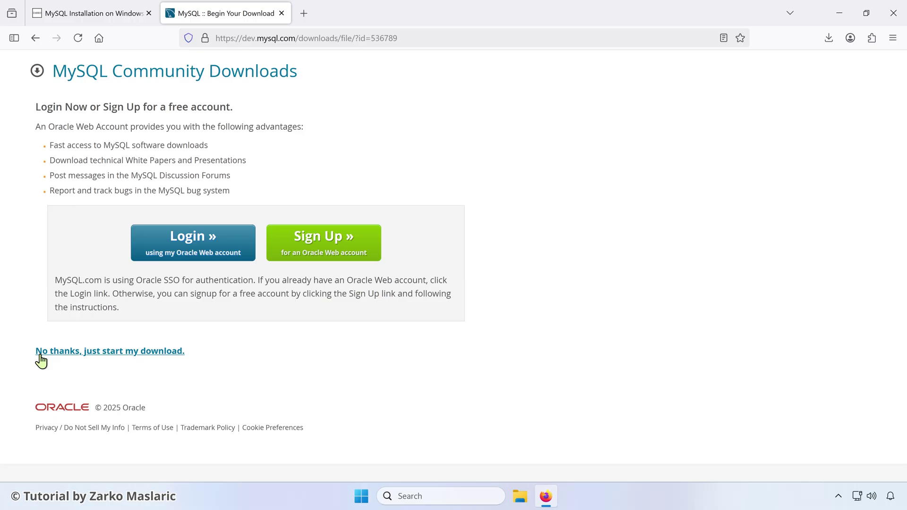
click(89, 357)
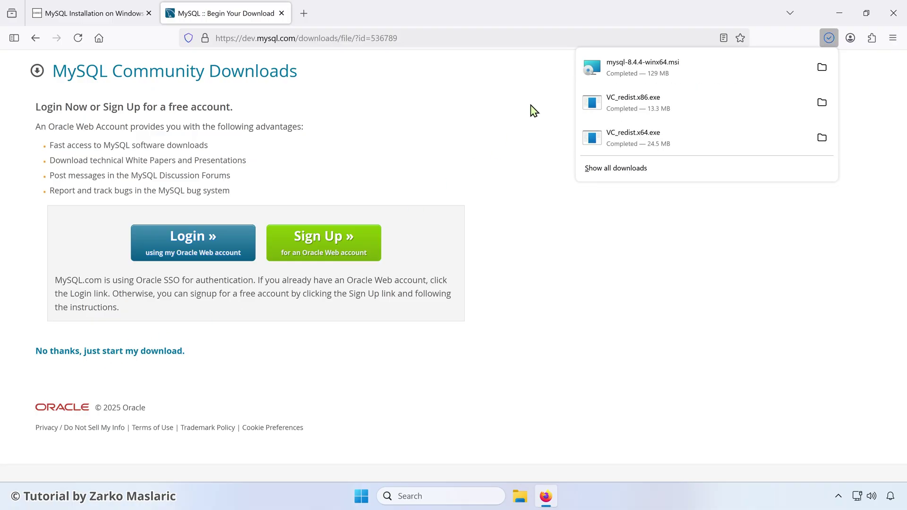
Launch mysql-8.4.4-winx64.msi, accept the license agreement and continue to the setup type choice
click(674, 71)
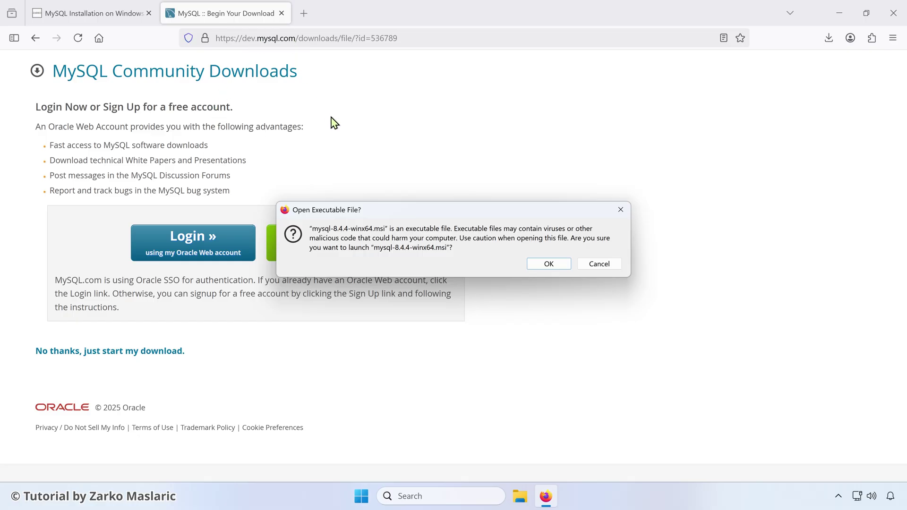
click(538, 266)
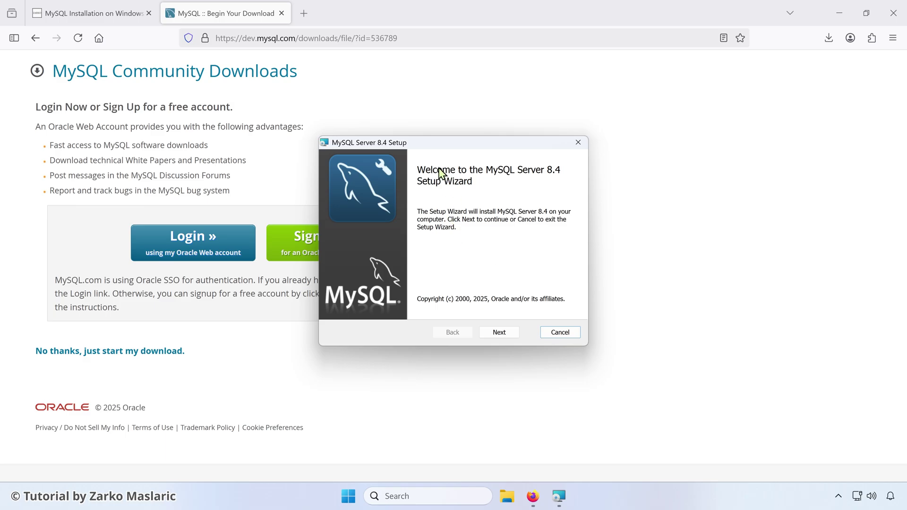
click(487, 335)
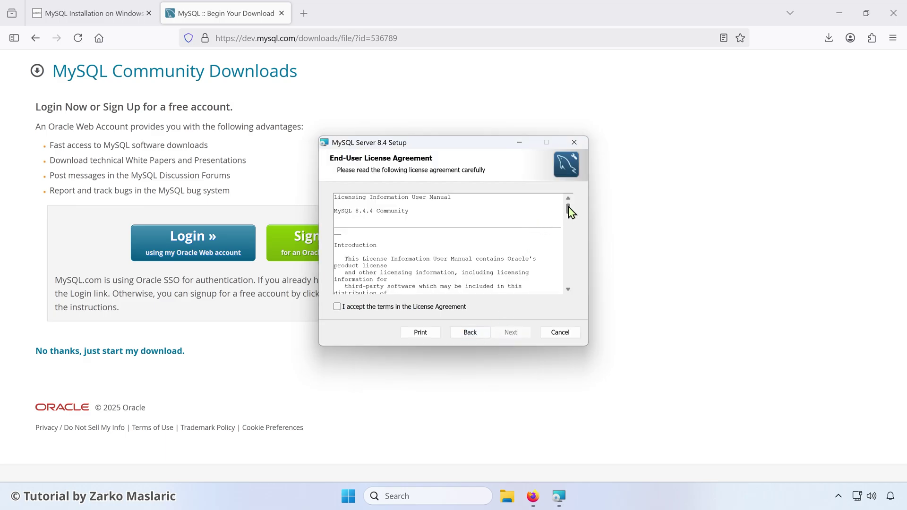
drag(569, 212, 568, 282)
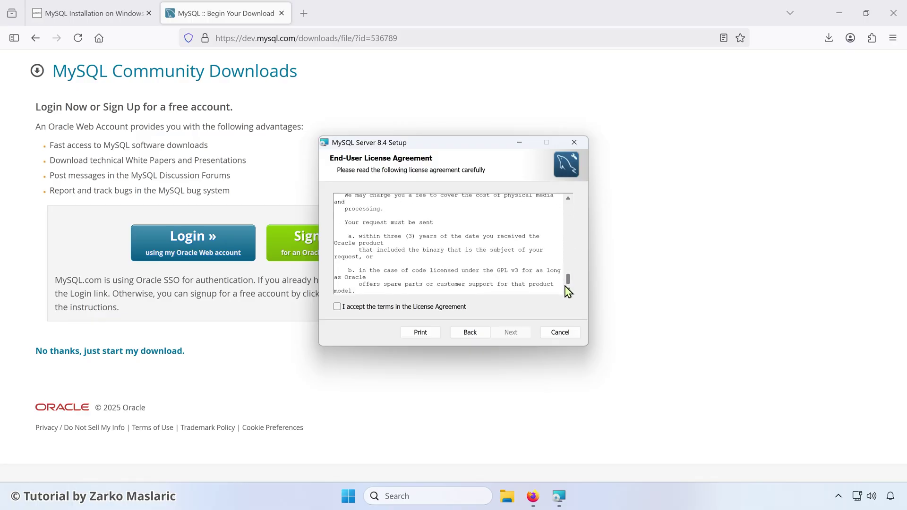
click(337, 306)
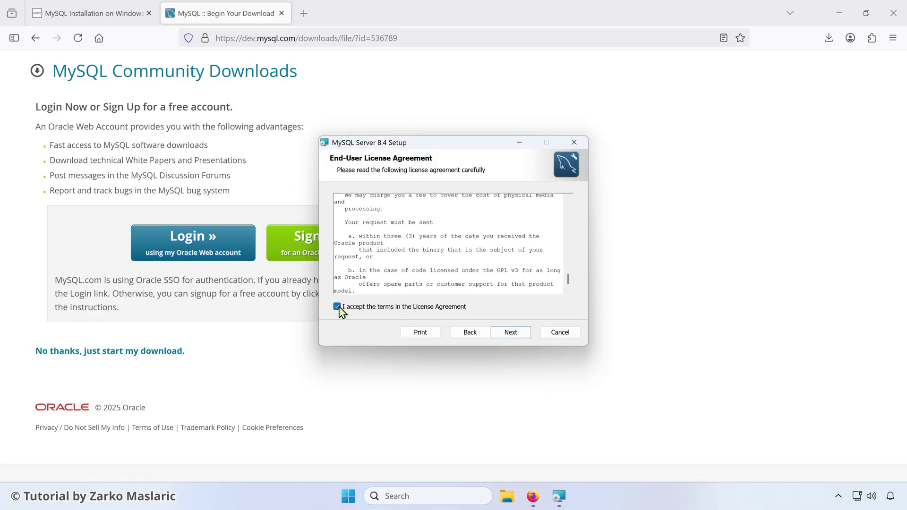
click(500, 333)
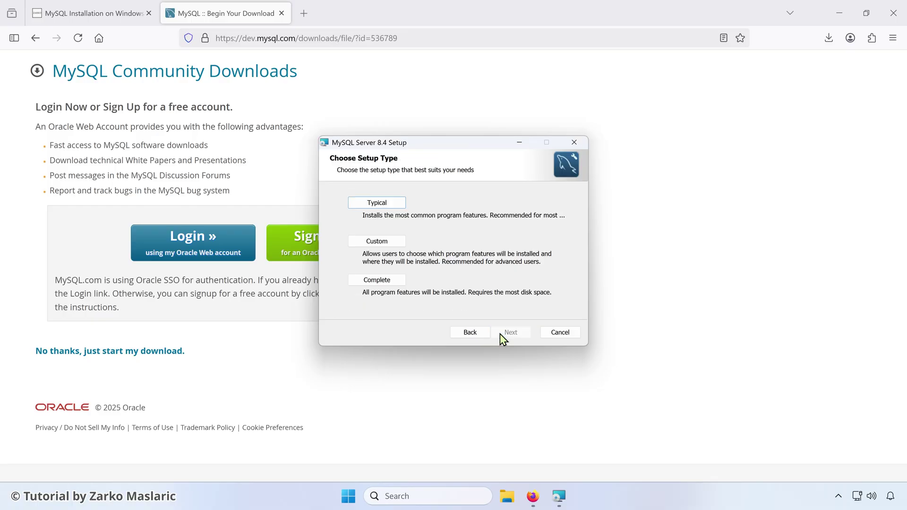
Install MySQL Server 8.4 with the Typical setup type and allow the installer to make changes to the device
click(395, 204)
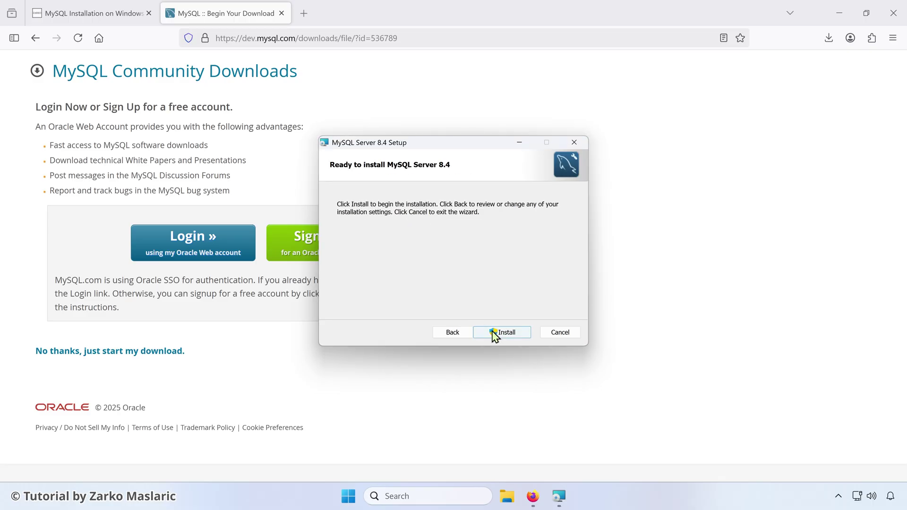
click(512, 335)
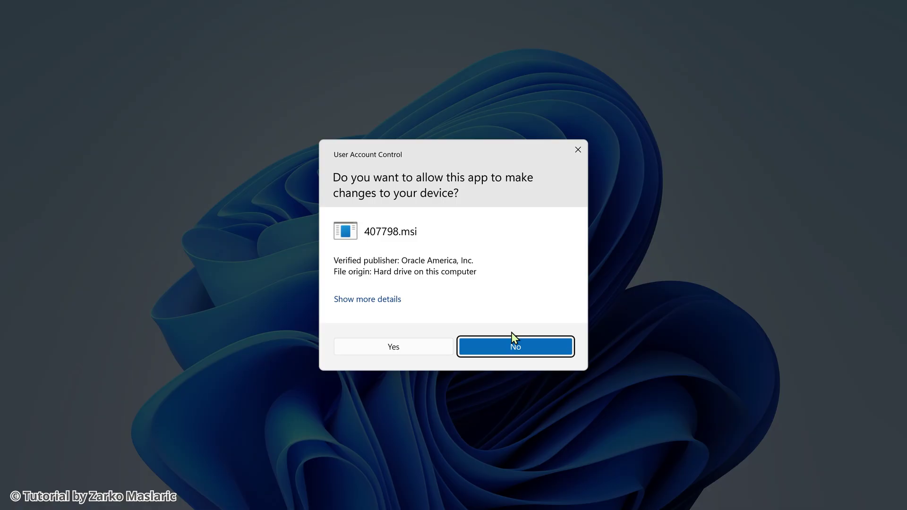
click(416, 350)
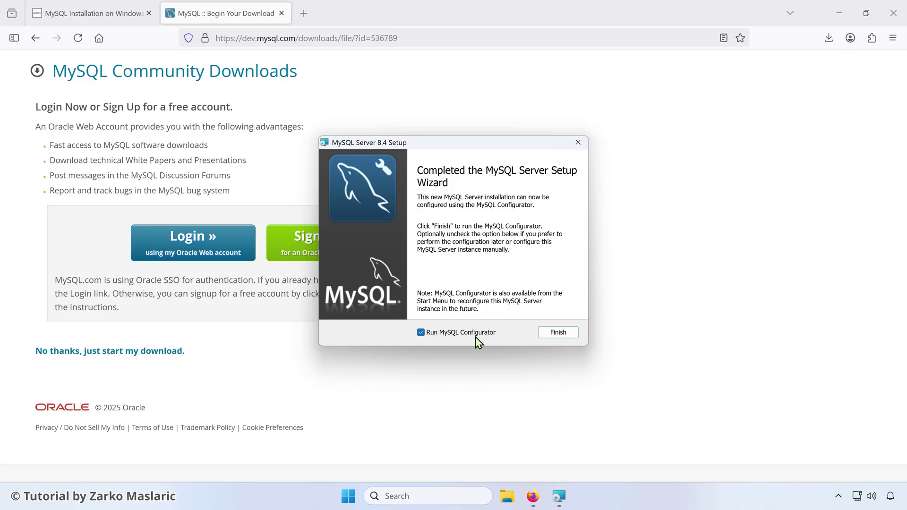
Finish the setup wizard with Run MySQL Configurator enabled, allow it to make changes and bring the configurator to the front
click(546, 333)
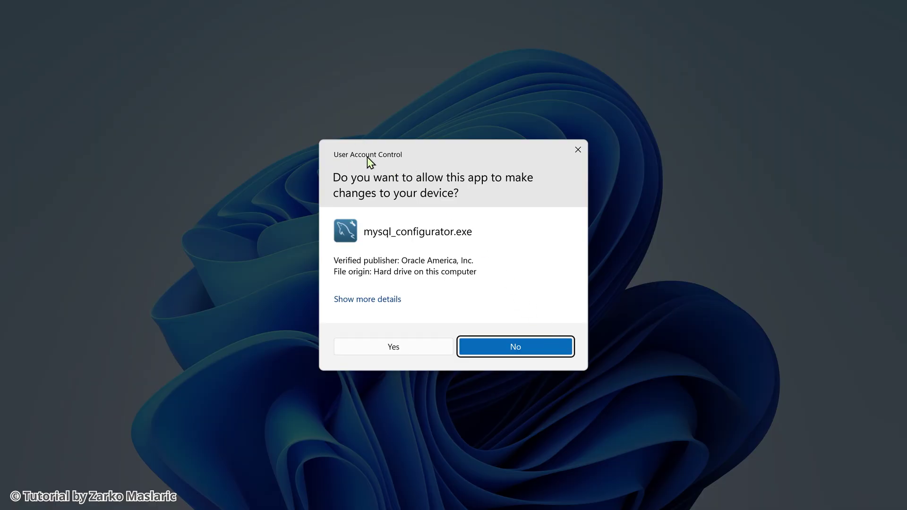
click(396, 350)
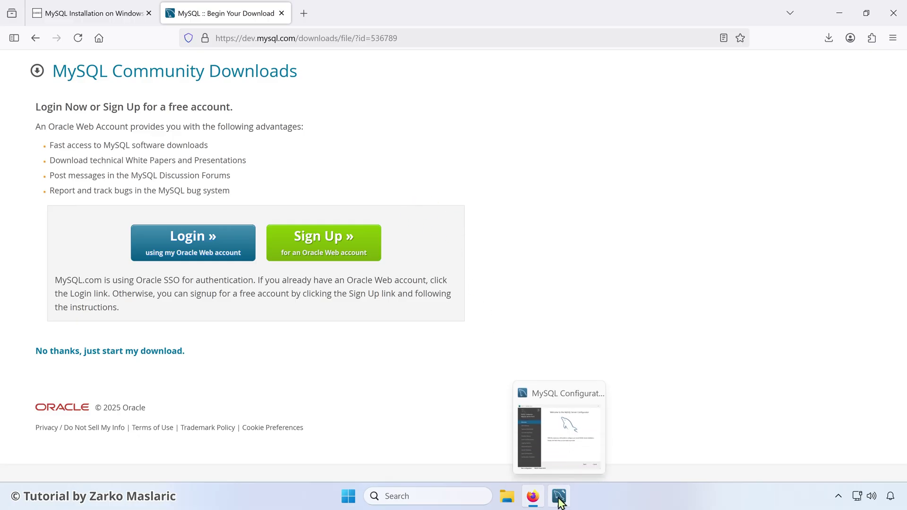
click(559, 500)
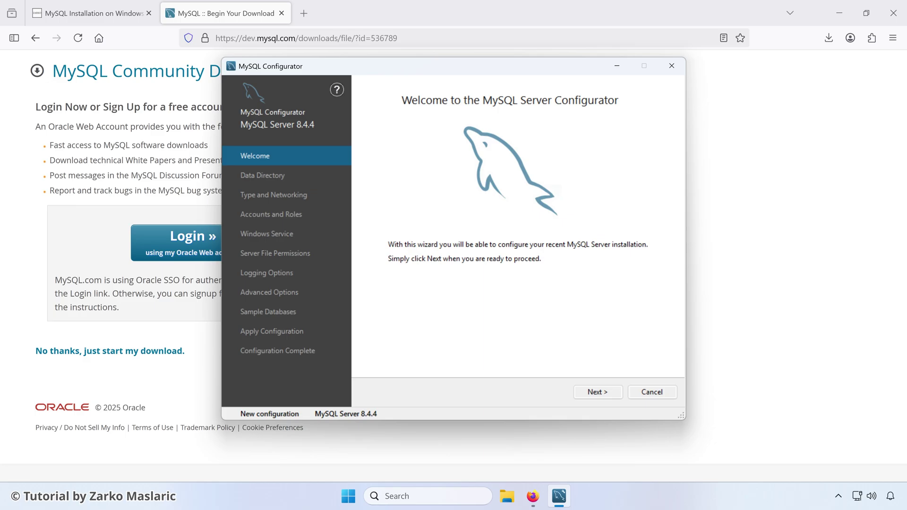
Keep the default data directory, Development Computer config type and TCP/IP port 3306, and continue to Accounts and Roles
click(582, 392)
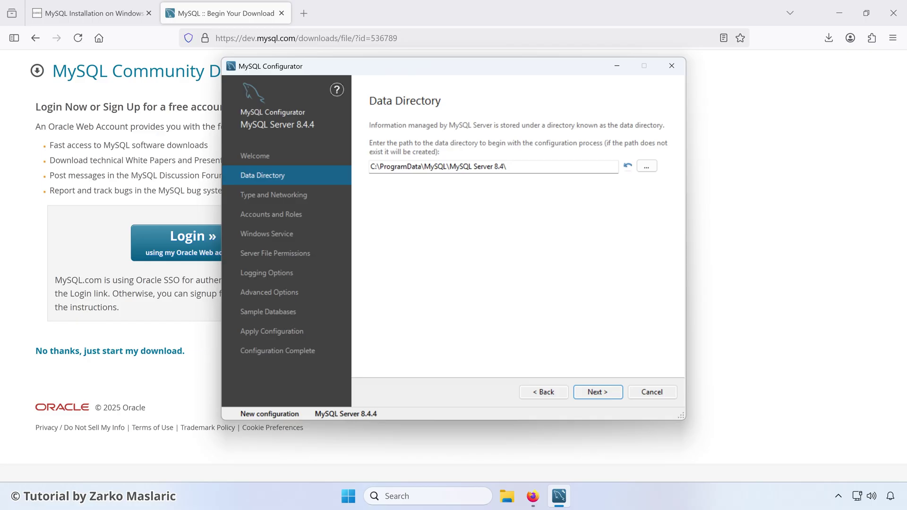
click(580, 394)
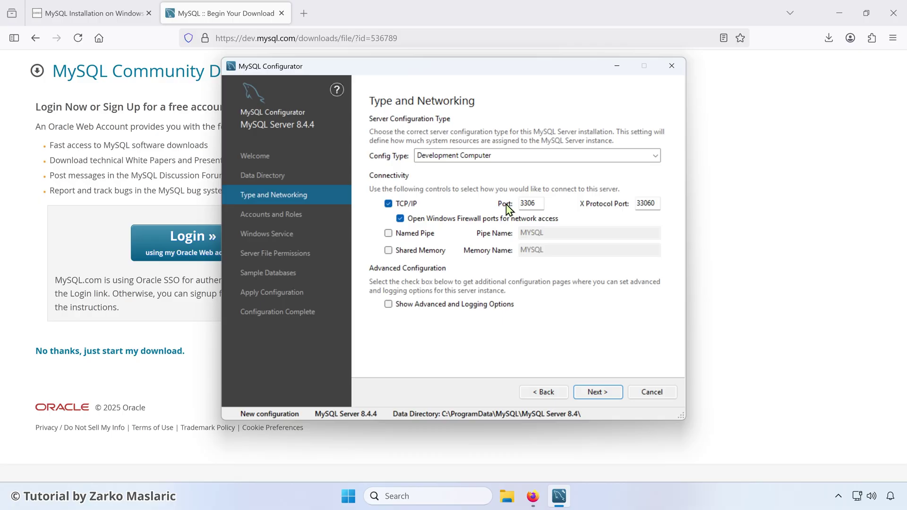
double_click(521, 205)
click(541, 205)
click(584, 398)
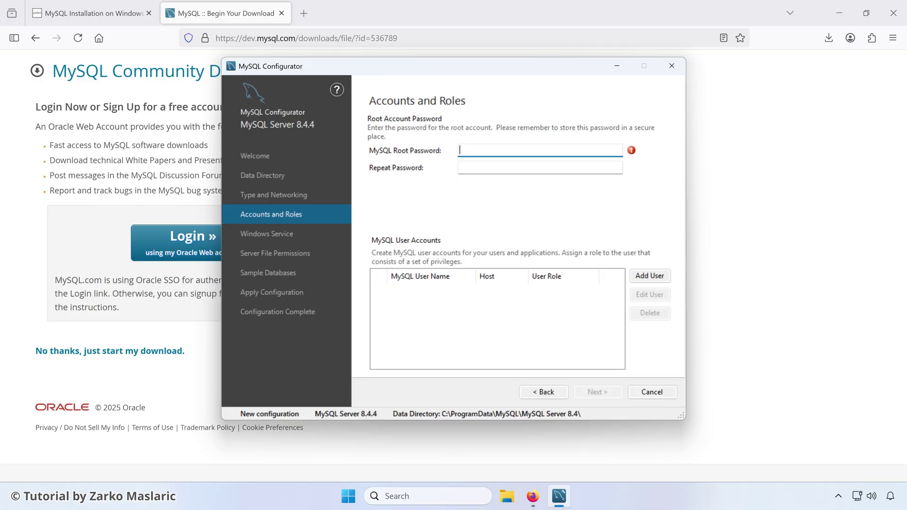
Enter and repeat the MySQL root password, and continue to the Windows Service settings
text(••••••••••)
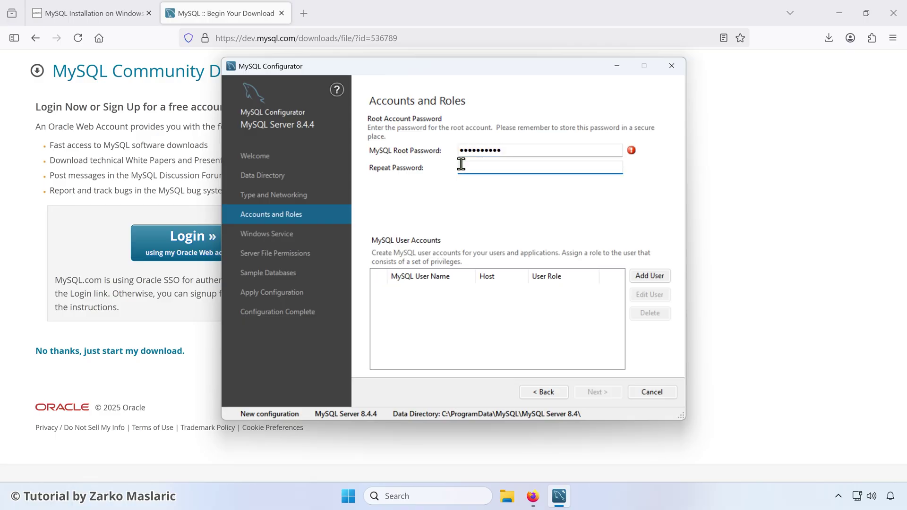
text(••••••••)
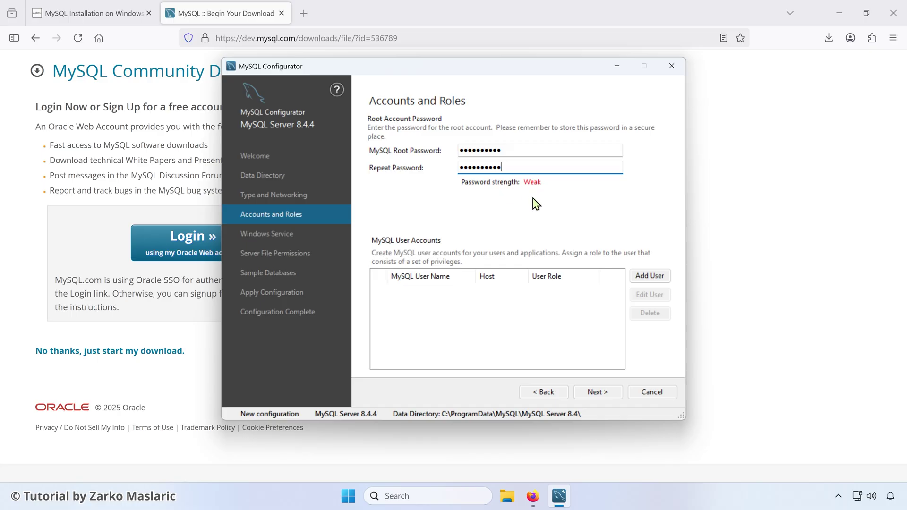
click(506, 151)
click(512, 169)
click(509, 153)
click(507, 166)
click(508, 151)
click(507, 167)
drag(508, 151, 452, 168)
click(508, 166)
click(585, 395)
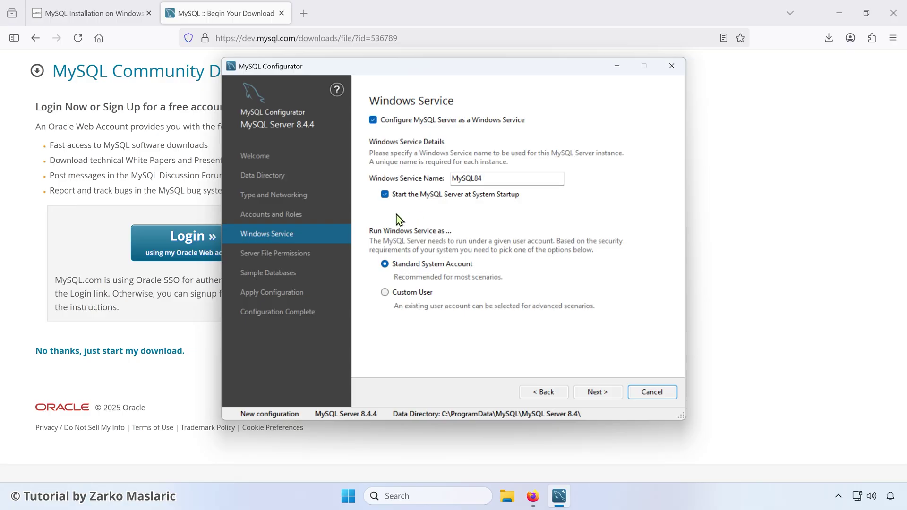
Accept the default MySQL84 Windows service and full-access file permissions, and continue without creating the sample databases
click(584, 395)
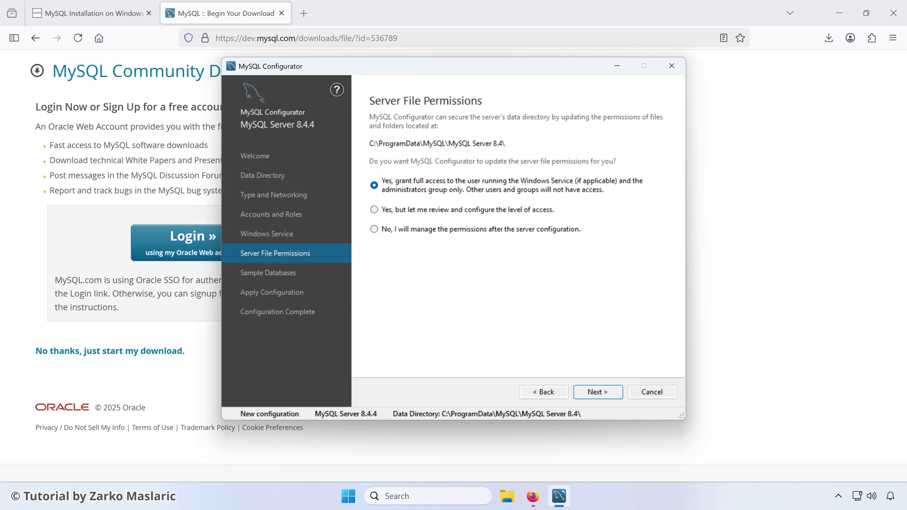
click(586, 396)
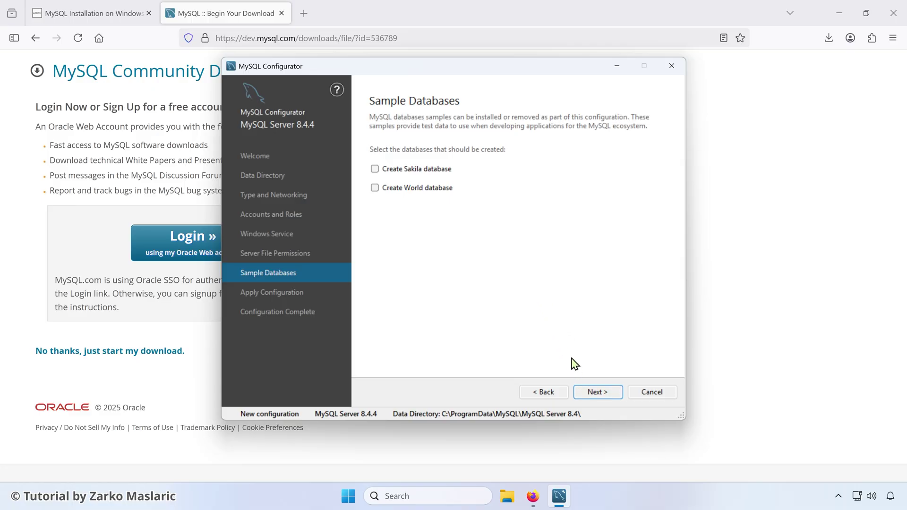
click(586, 397)
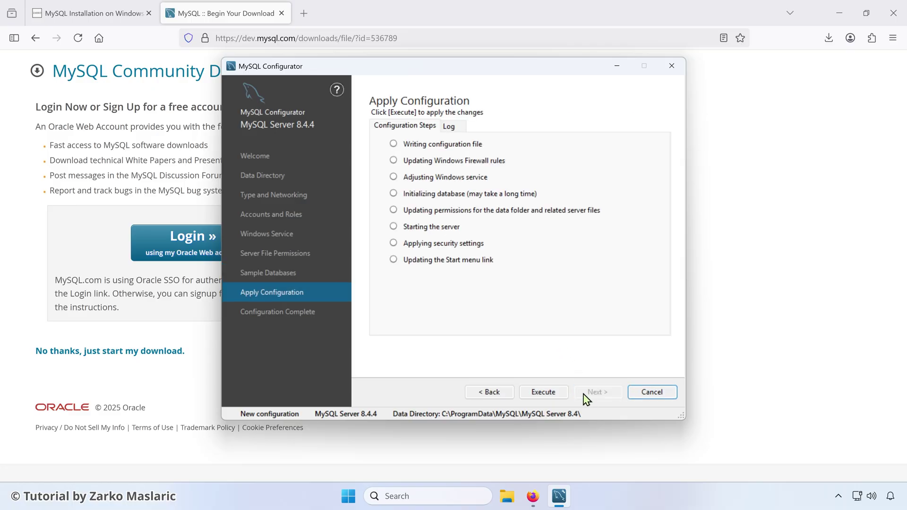
Execute the MySQL Server 8.4.4 configuration and finish the configurator
click(543, 393)
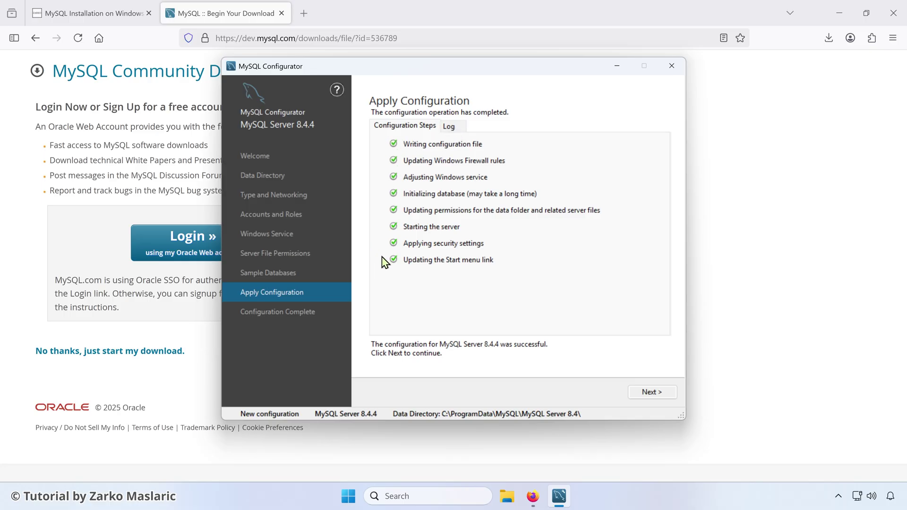
click(636, 393)
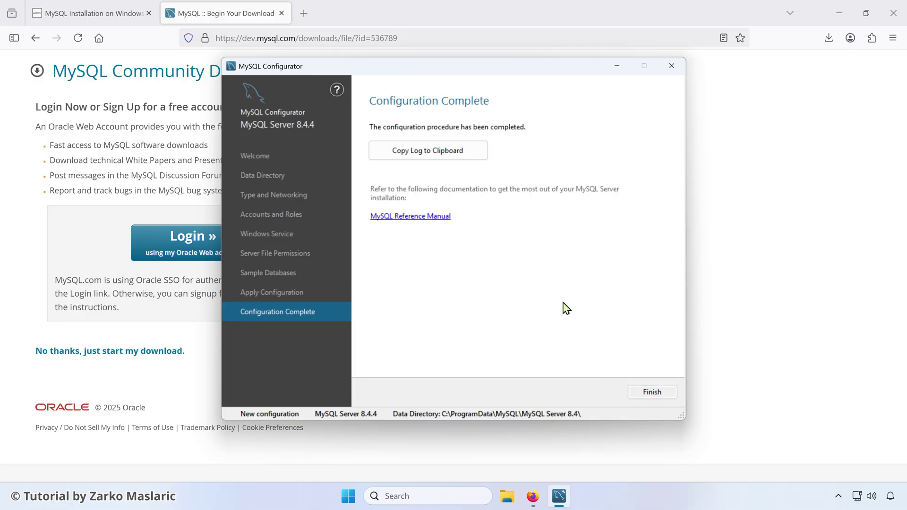
click(636, 392)
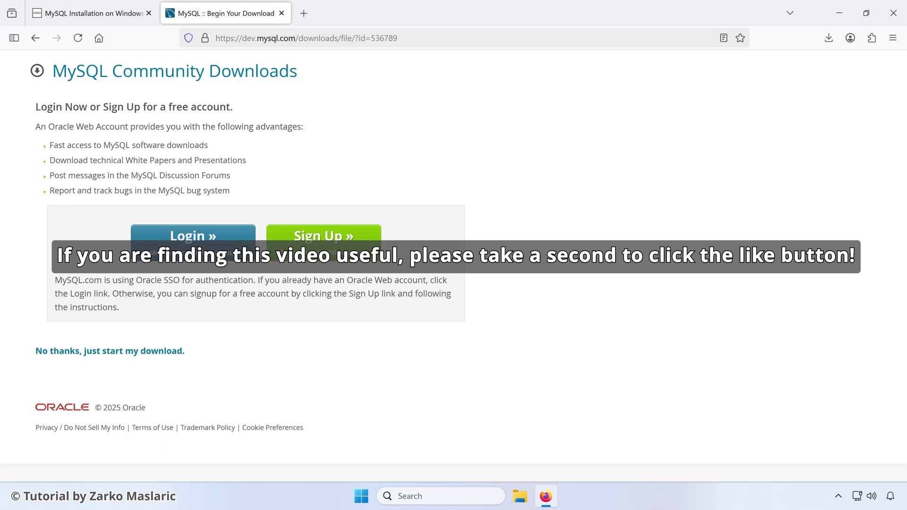
Close the MySQL download page and highlight the heading of section 3 on MySQL in the command line in the installation notes
click(281, 13)
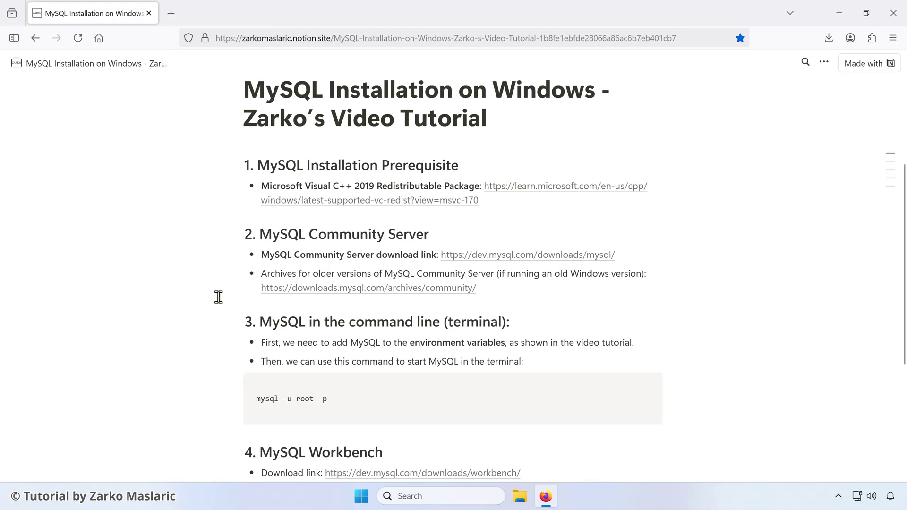
scroll(219, 297, down, 2)
scroll(219, 297, down, 2)
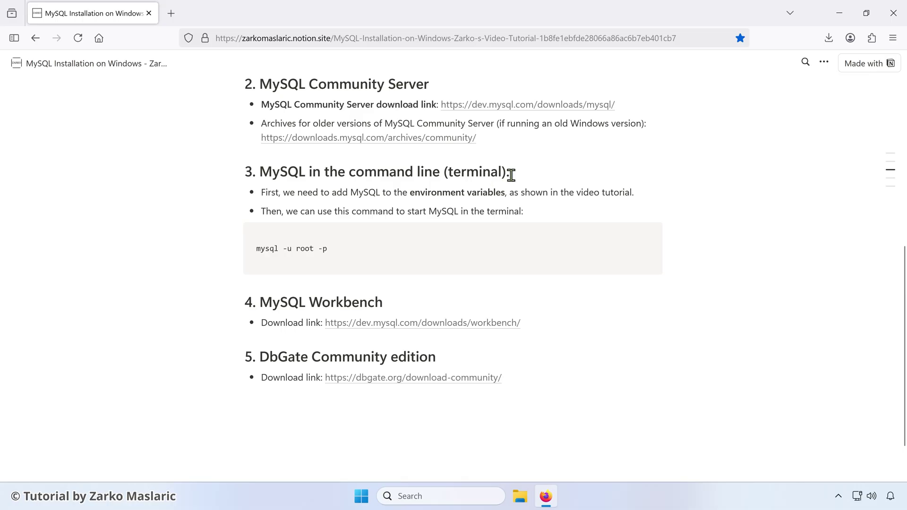
drag(511, 174, 246, 172)
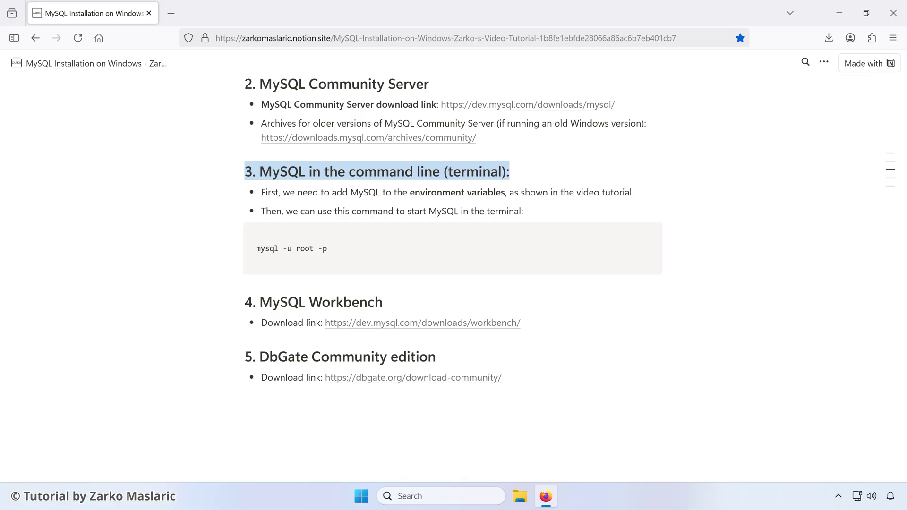
Search Windows for Command Line Client, open MySQL 8.4 Command Line Client and log in with the root password
click(365, 500)
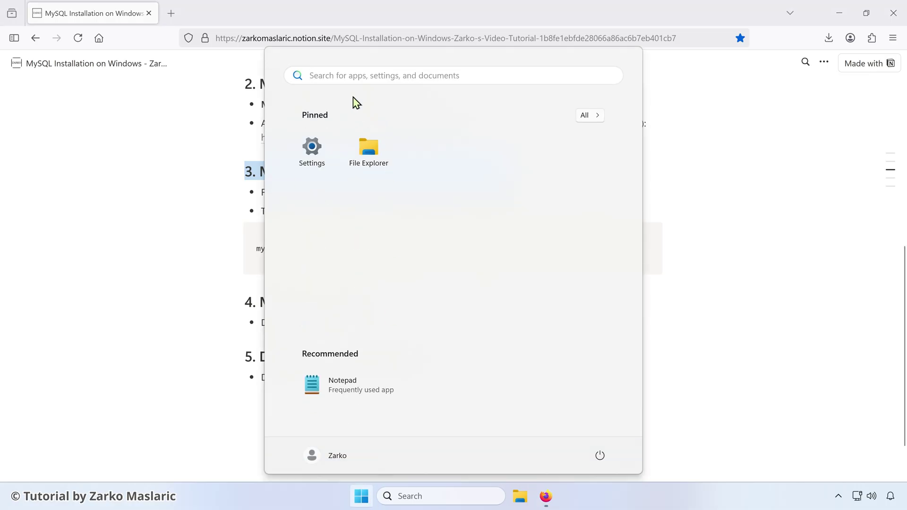
text(Comma)
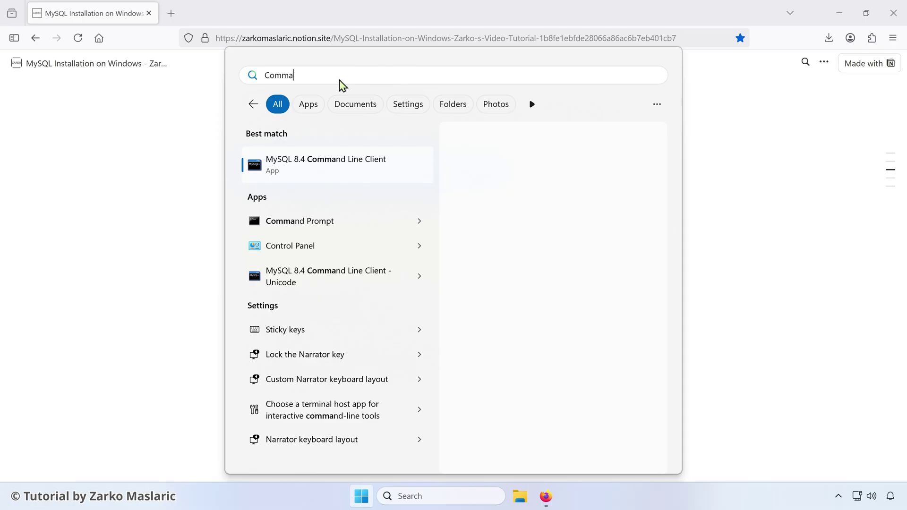
text(nd Line Client)
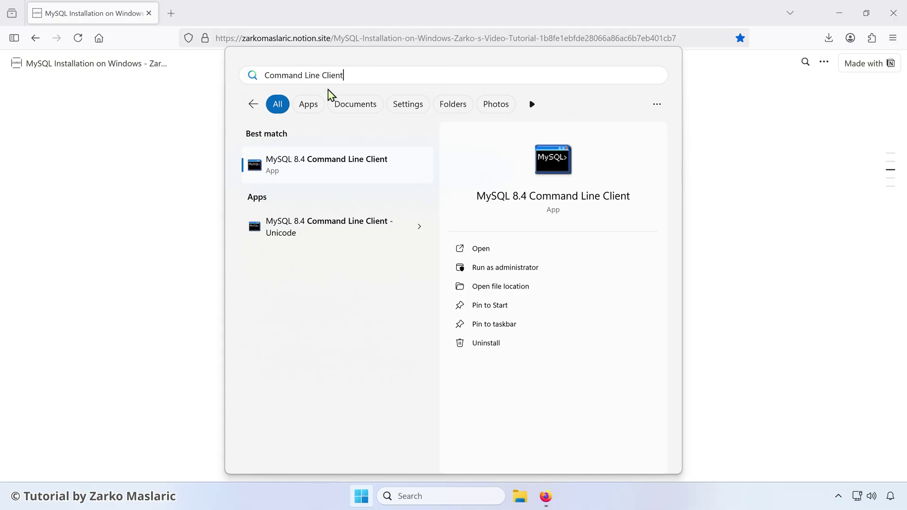
drag(347, 75, 265, 74)
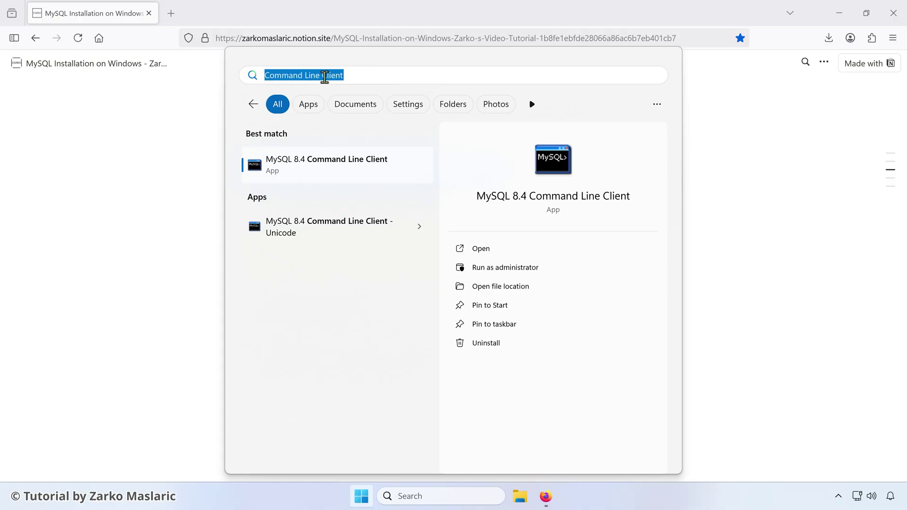
click(314, 176)
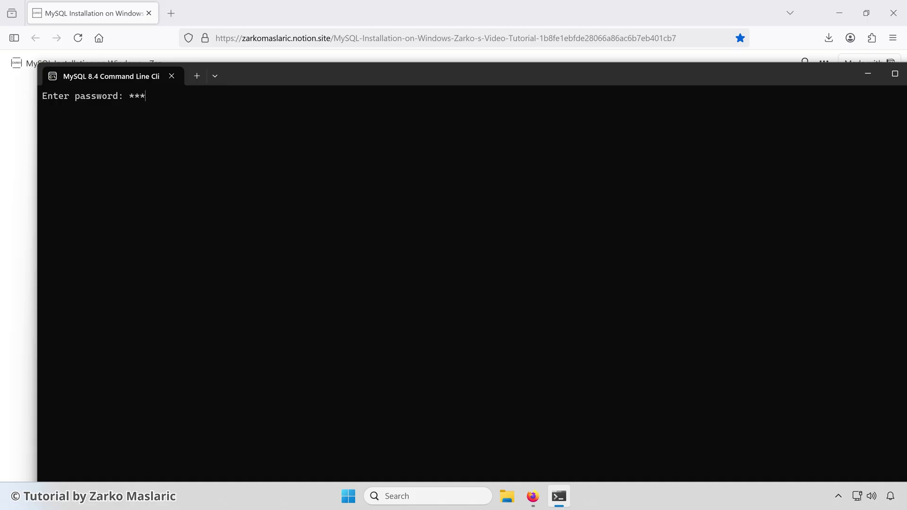
text(****)
key(Return)
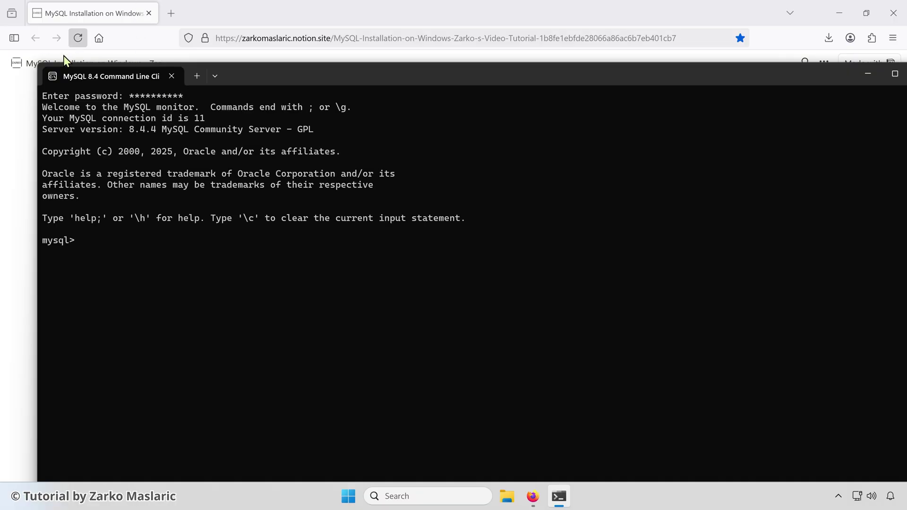
List the server's databases with SHOW DATABASES;
drag(294, 84, 281, 67)
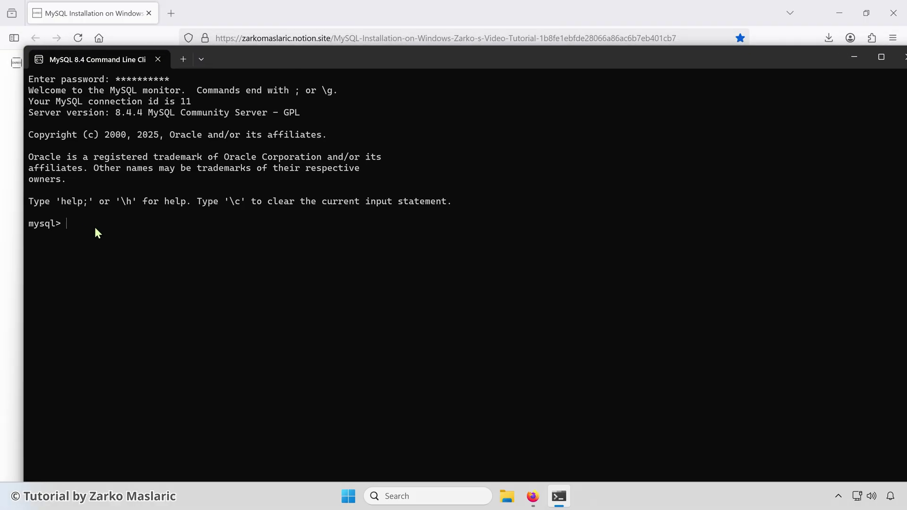
text(SHOW DATABASES;)
key(Return)
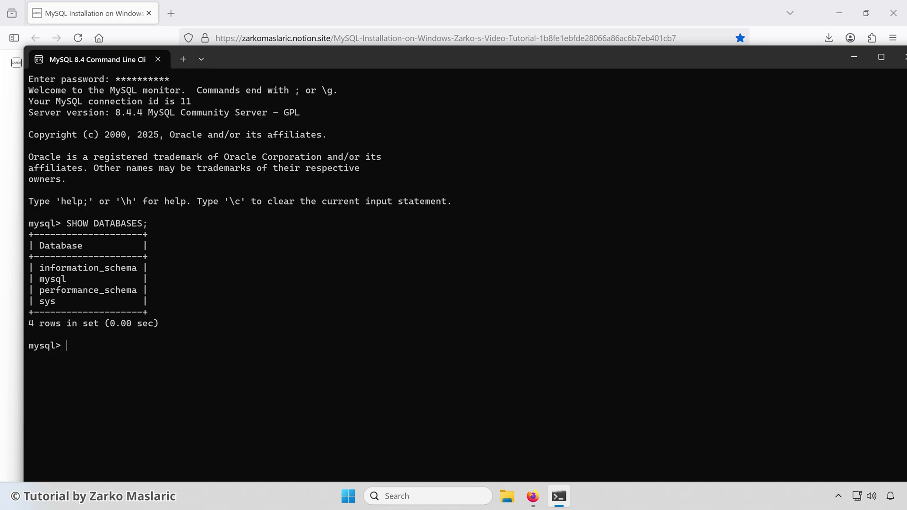
Create a database named with the account holder's first name using CREATE DATABASE, and close the command line client
text(CREATE DATABASE zarko;)
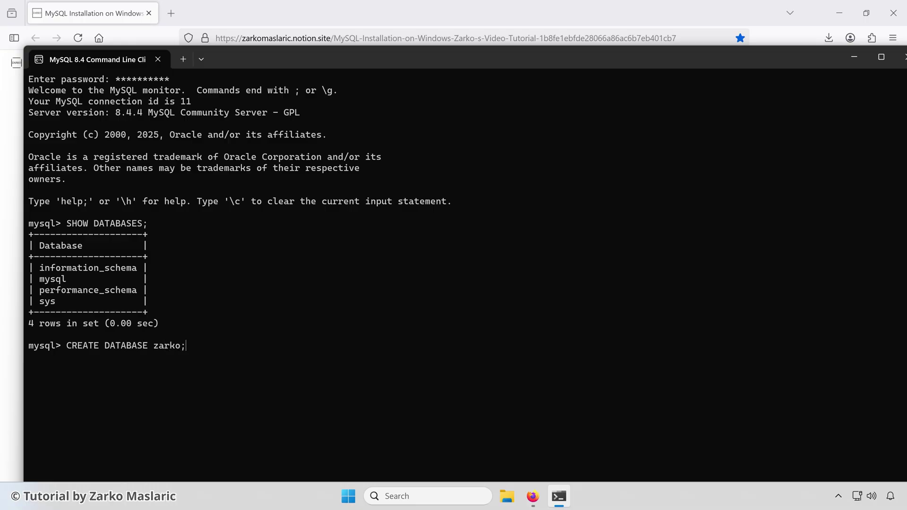
key(Return)
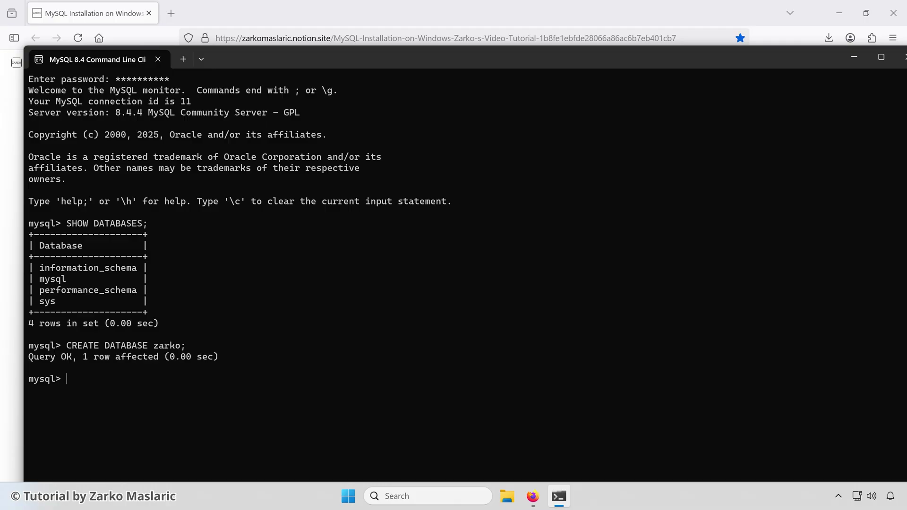
drag(509, 56, 486, 36)
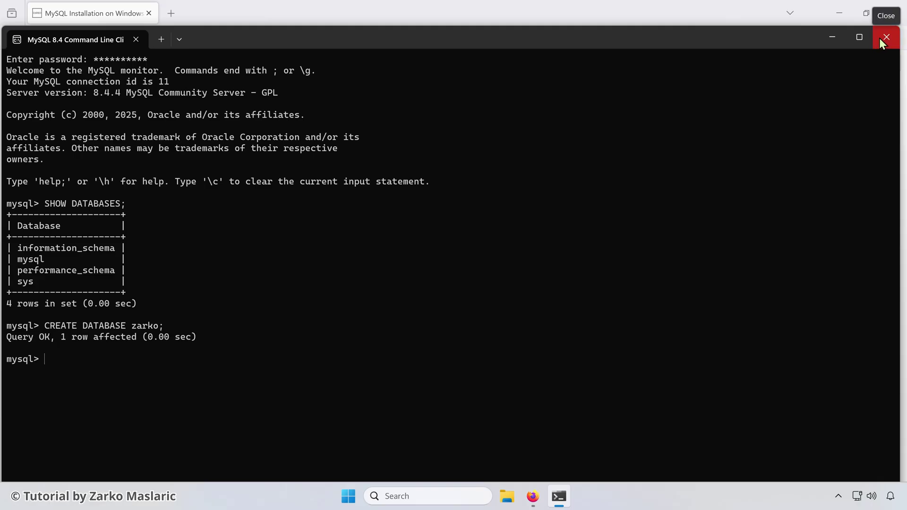
click(880, 38)
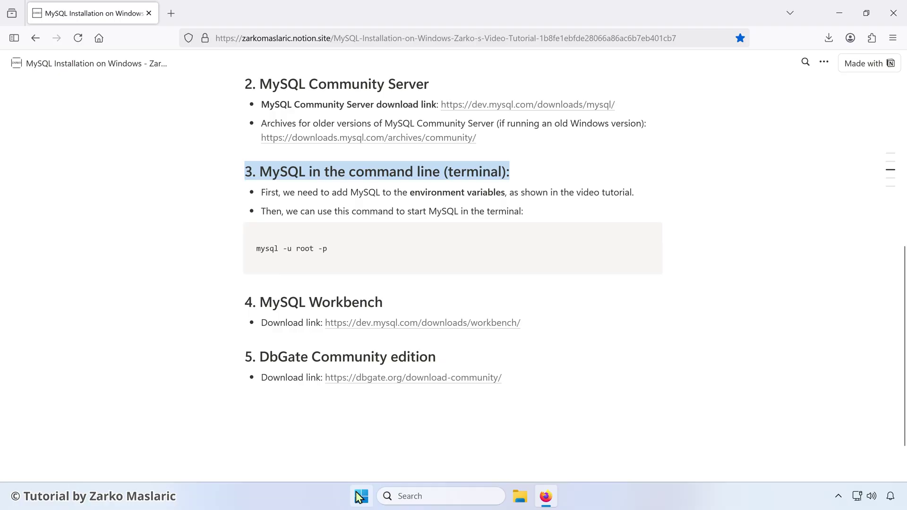
Search Windows for powershell, open Windows PowerShell maximized and try running the mysql command
click(361, 498)
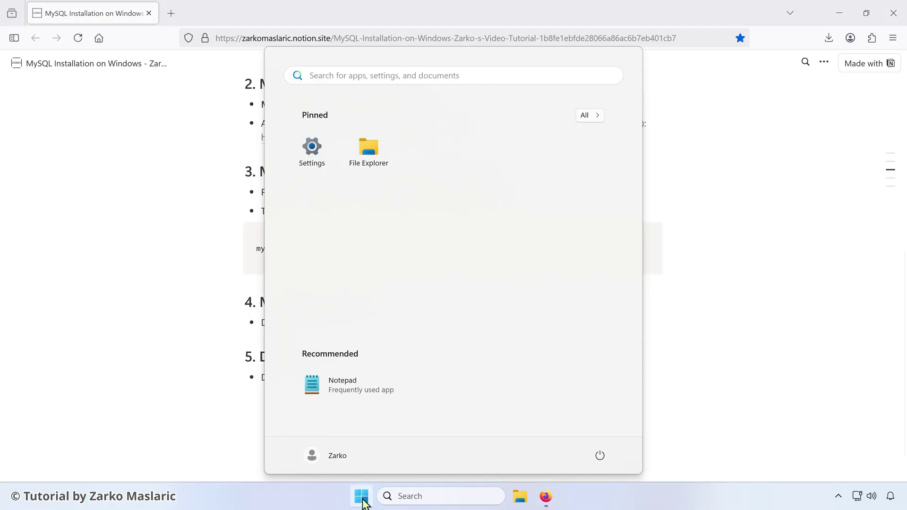
click(333, 75)
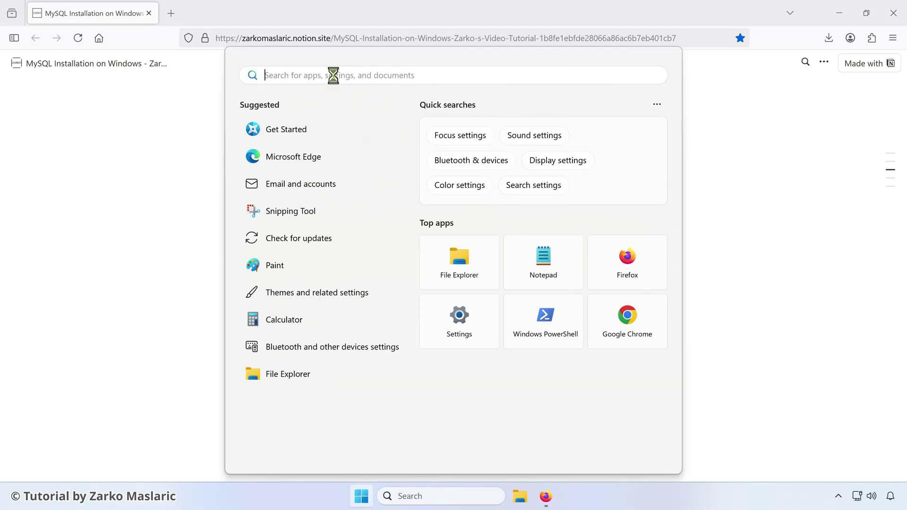
text(powershell)
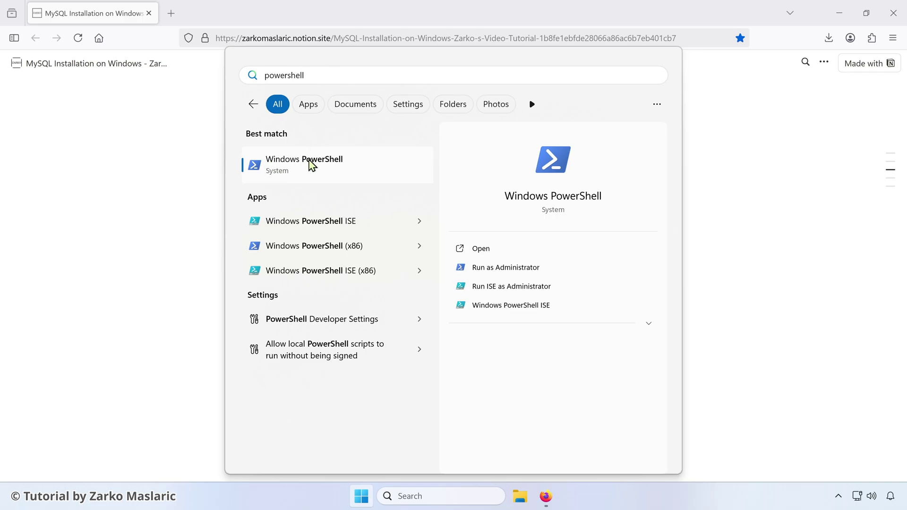
click(323, 166)
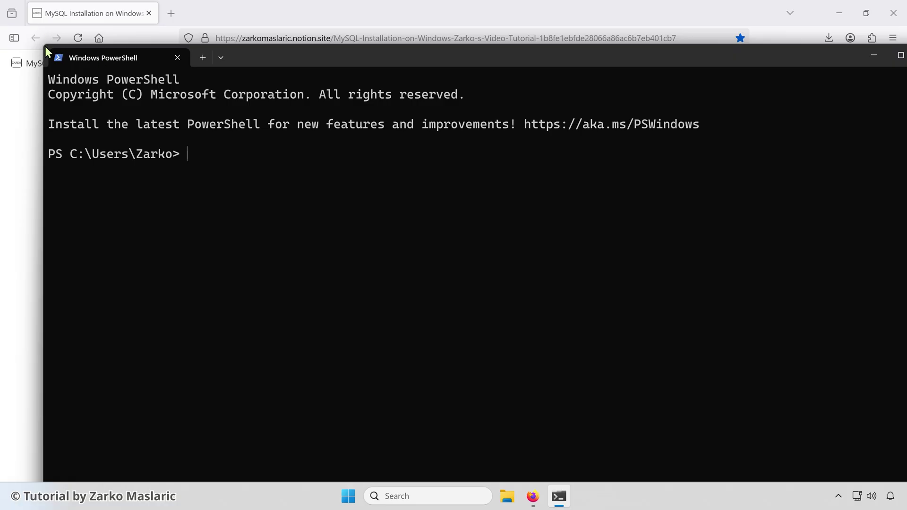
drag(304, 58, 274, 18)
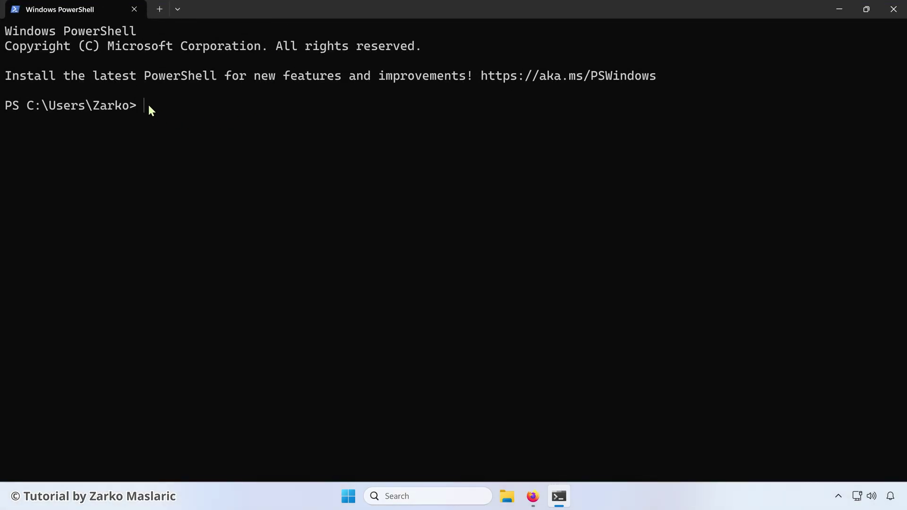
text(mysql)
key(Return)
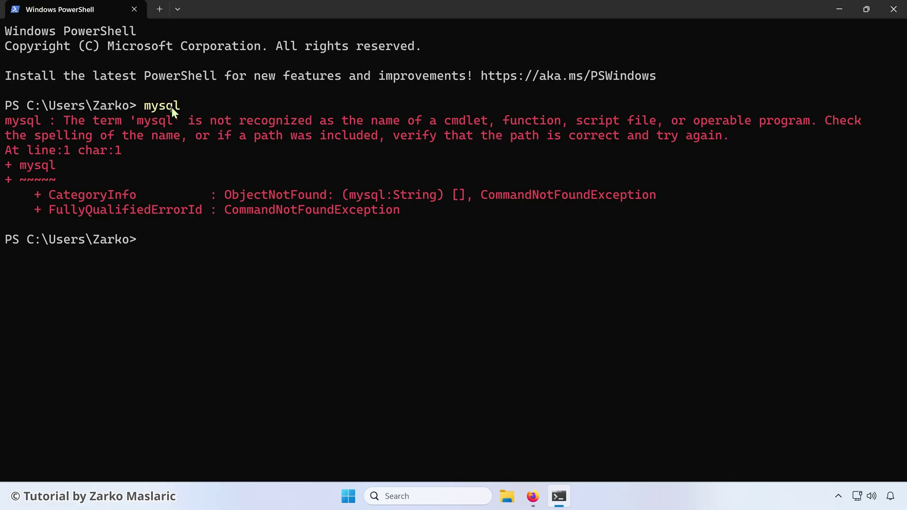
Search Windows for environment variables, open the system environment variables settings and open the system variable Path for editing
click(350, 497)
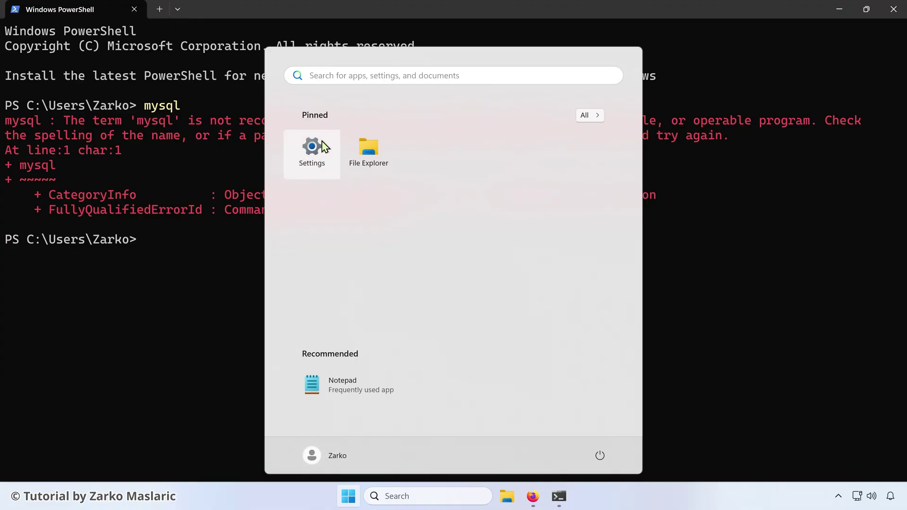
text(e)
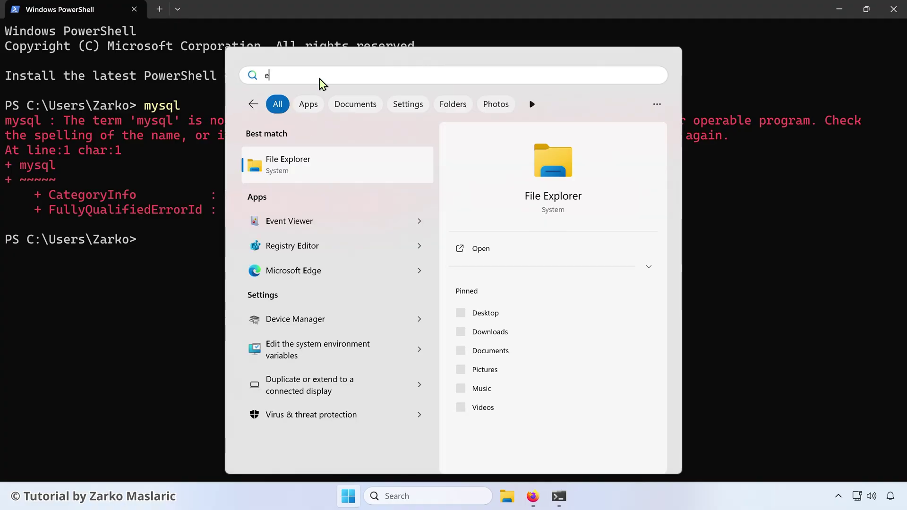
text(nvironment variables)
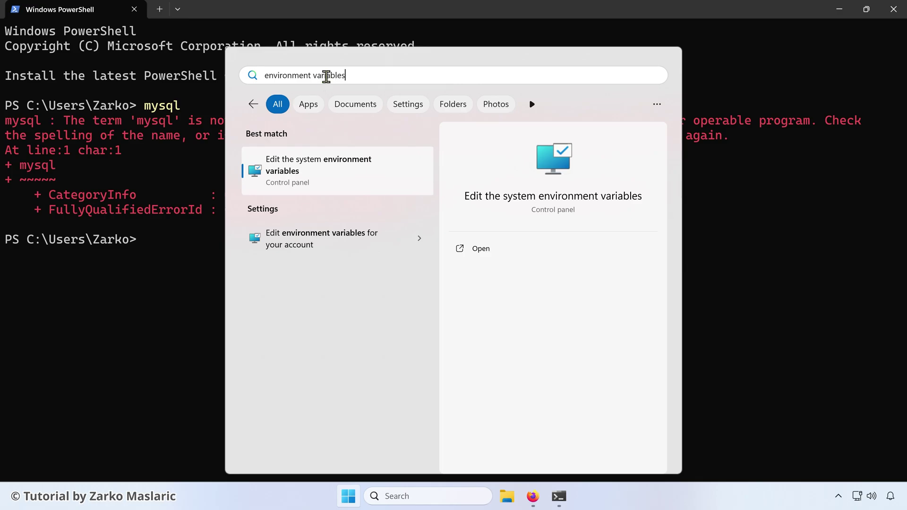
click(308, 174)
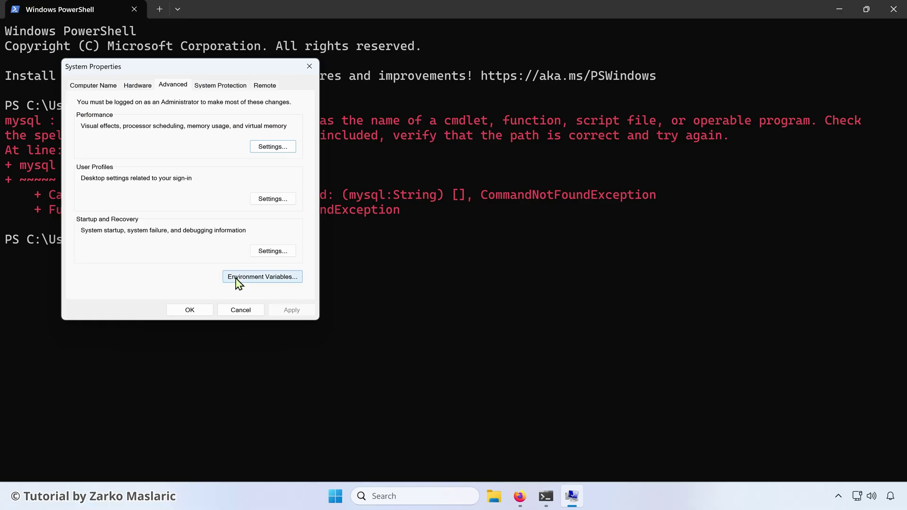
click(282, 282)
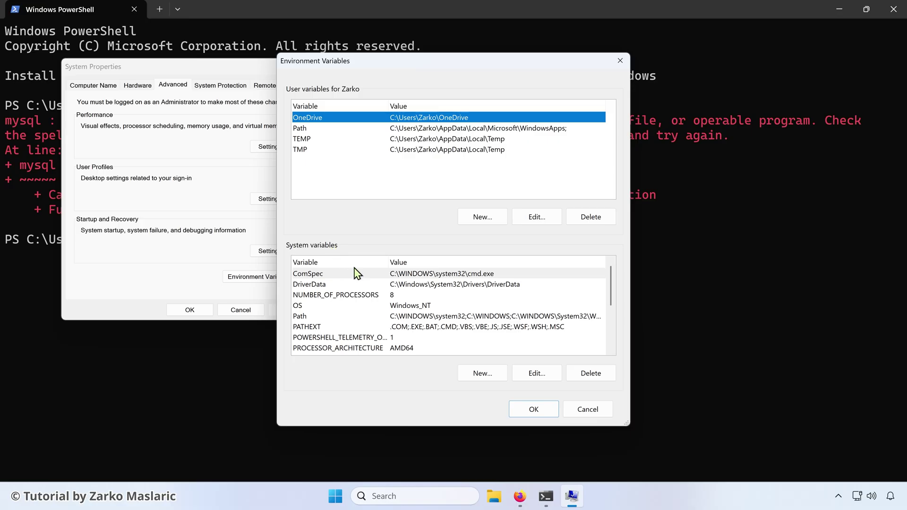
click(319, 276)
click(312, 317)
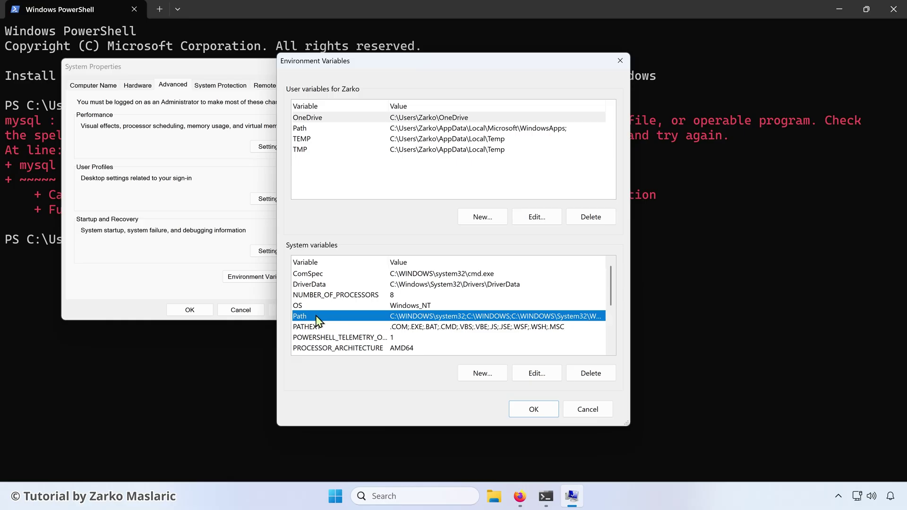
click(531, 375)
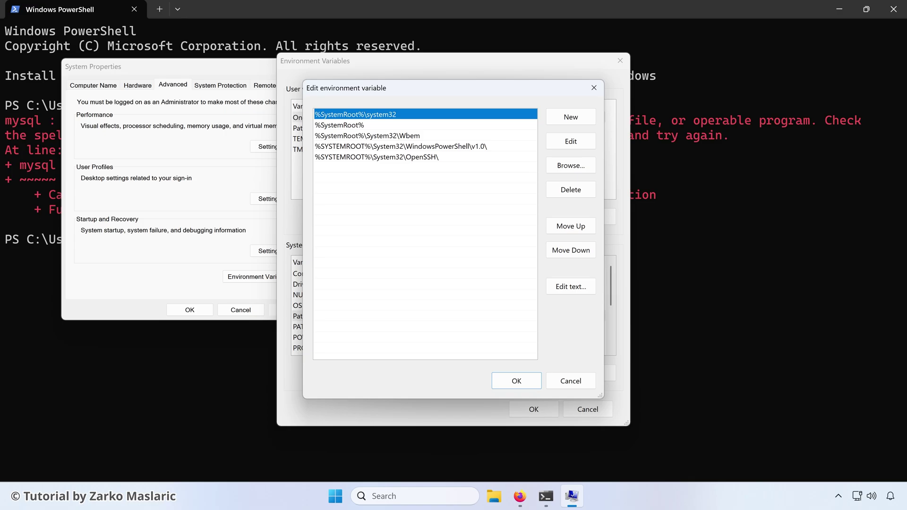
Open File Explorer, browse to C:\Program Files\MySQL\MySQL Server 8.4\bin and look through its files for the mysql application
click(495, 497)
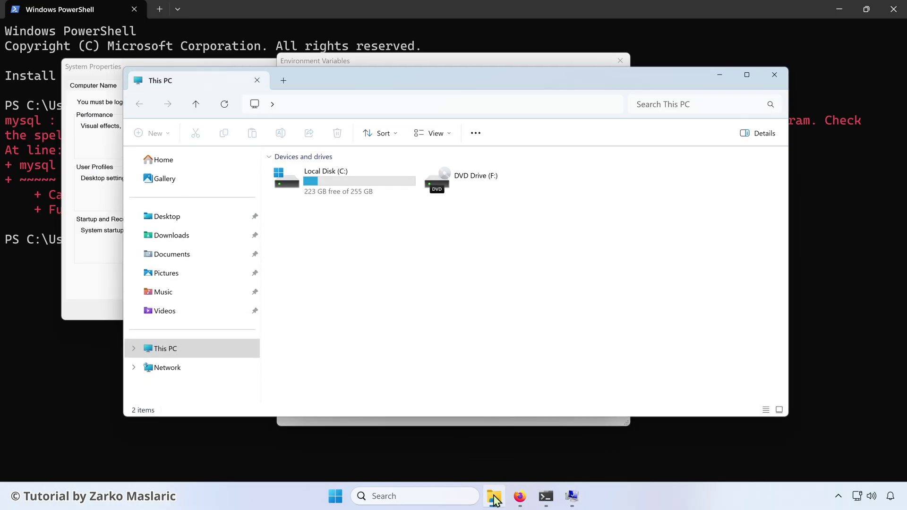
double_click(341, 179)
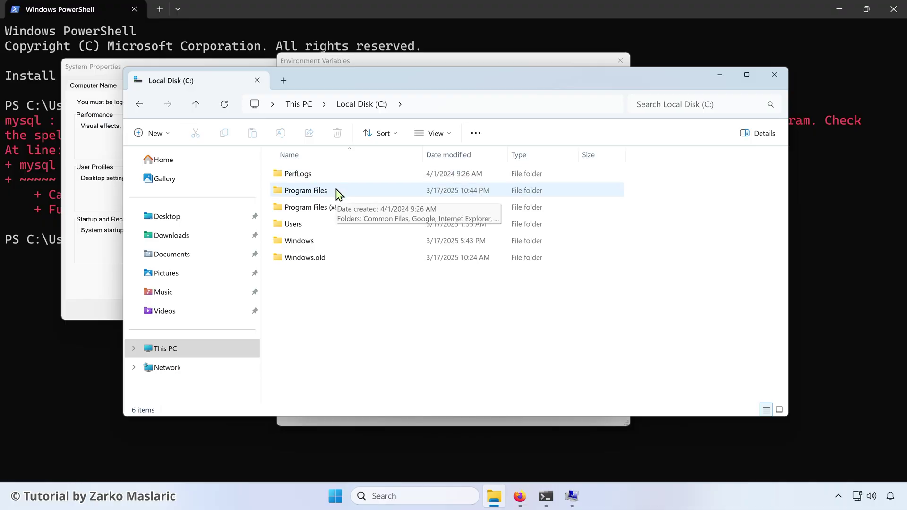
double_click(338, 192)
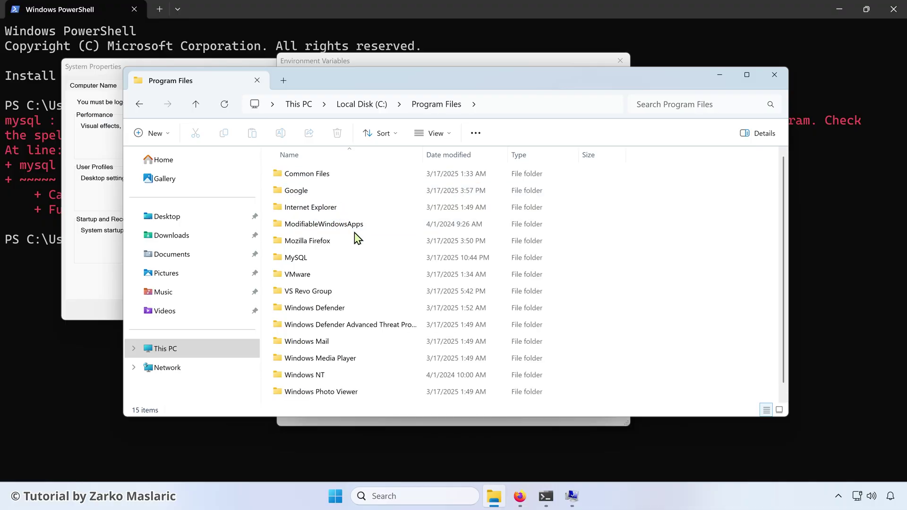
click(312, 260)
double_click(313, 260)
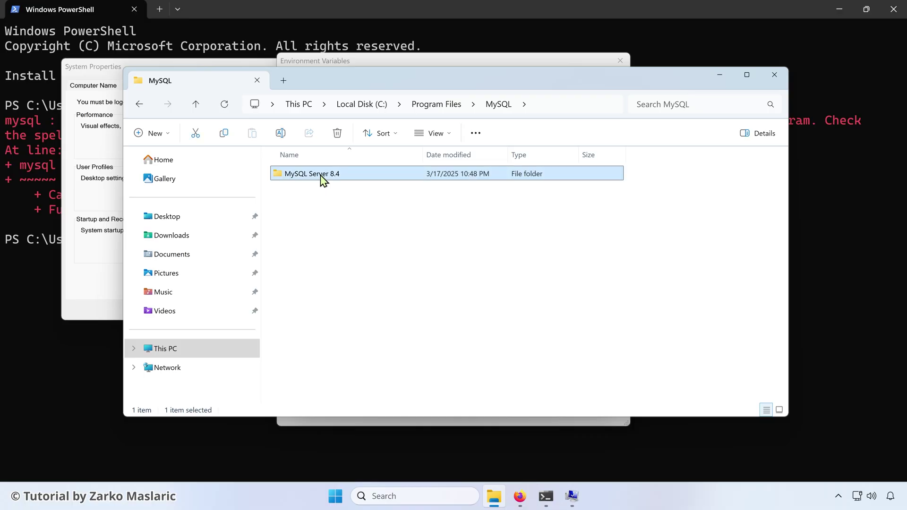
double_click(324, 183)
click(299, 178)
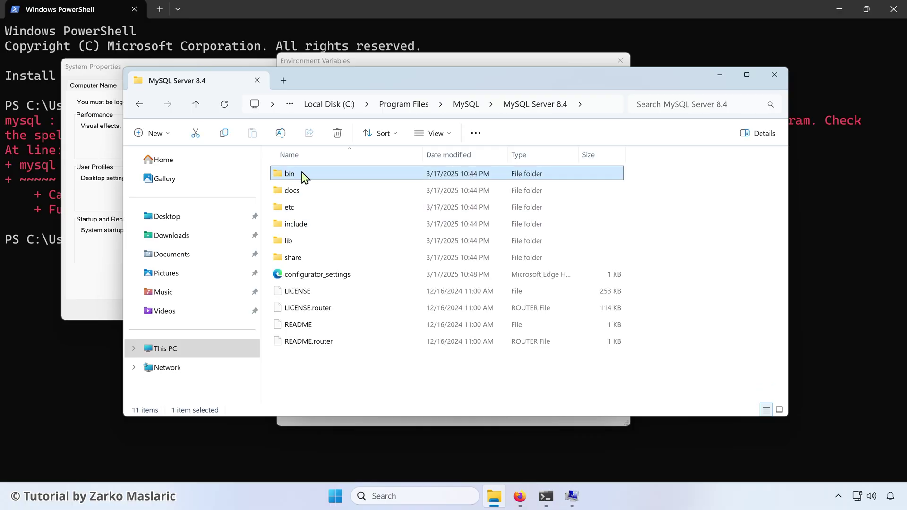
double_click(303, 182)
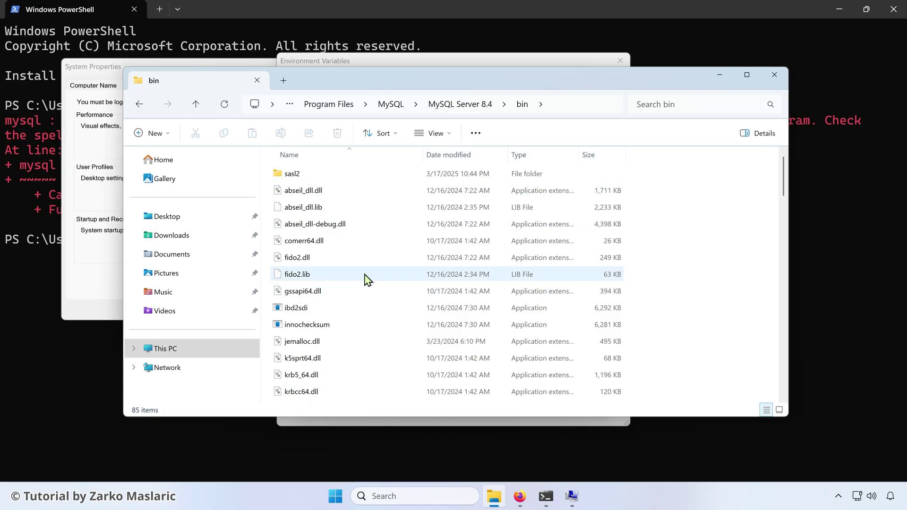
scroll(366, 279, down, 3)
scroll(366, 280, down, 6)
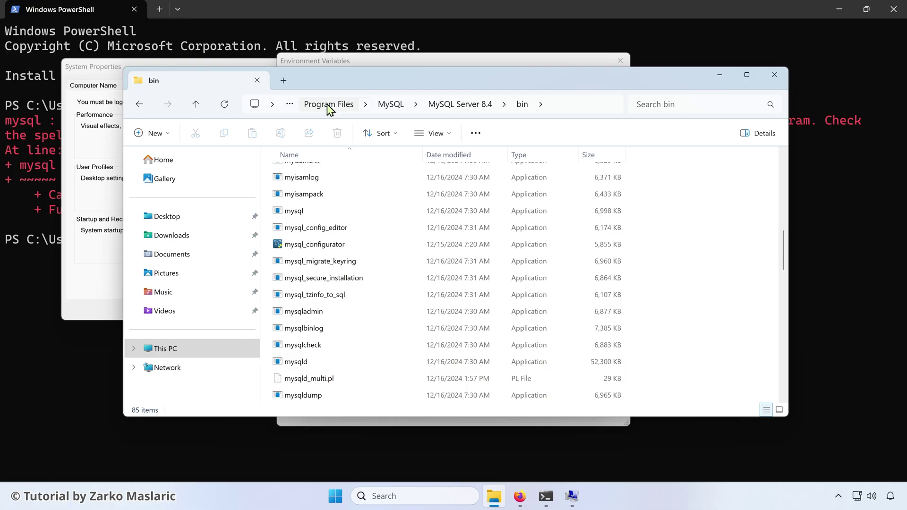
Copy the full folder path C:\Program Files\MySQL\MySQL Server 8.4\bin
click(565, 104)
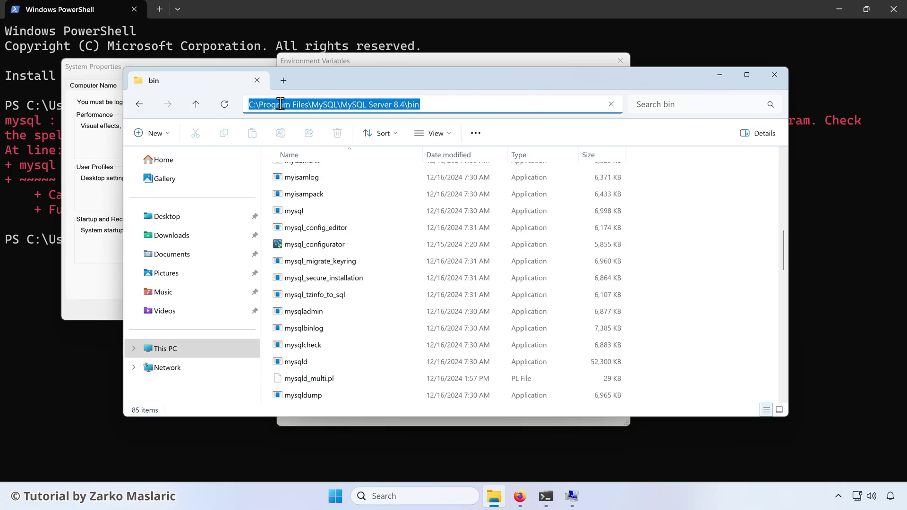
drag(437, 104, 244, 102)
right_click(368, 105)
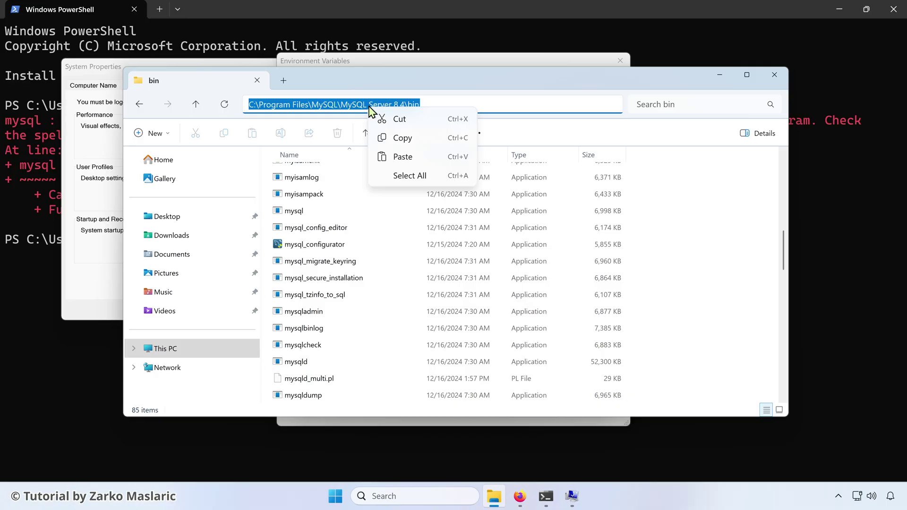
click(403, 138)
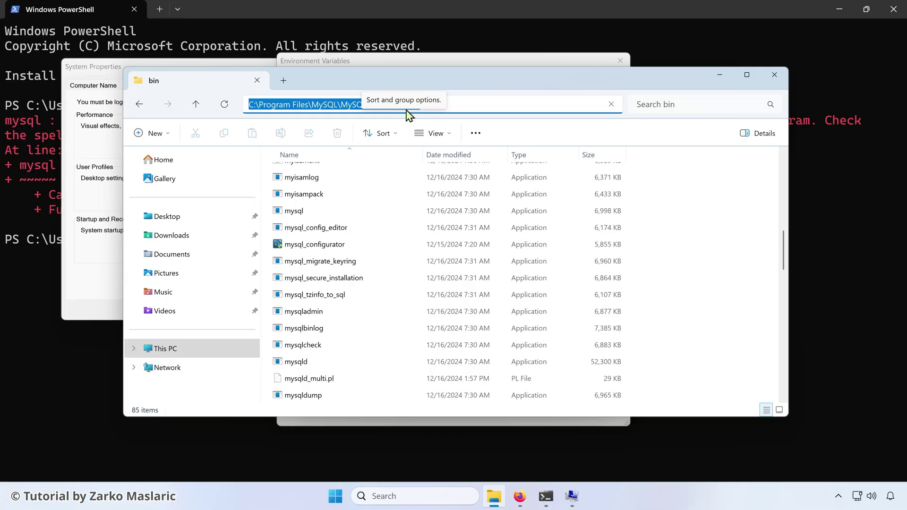
Add C:\Program Files\MySQL\MySQL Server 8.4\bin as a new entry of the system Path variable and confirm all the settings dialogs
click(572, 496)
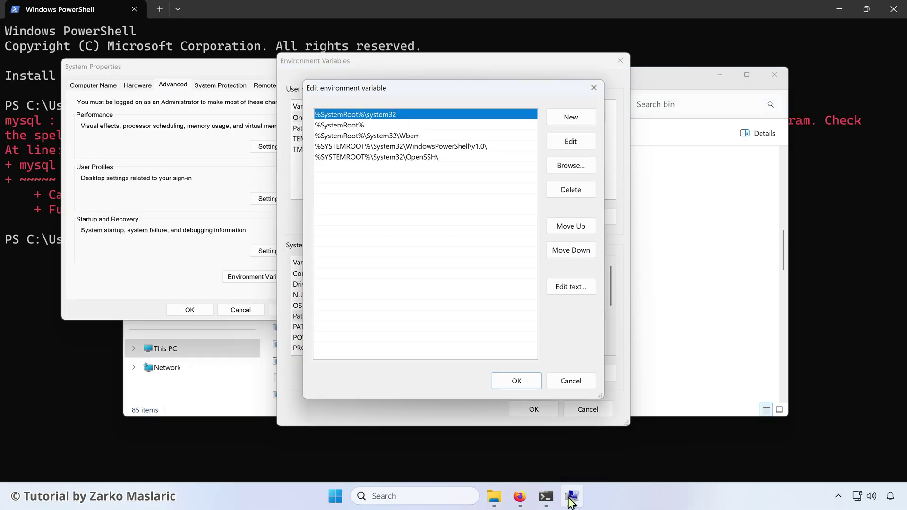
click(567, 121)
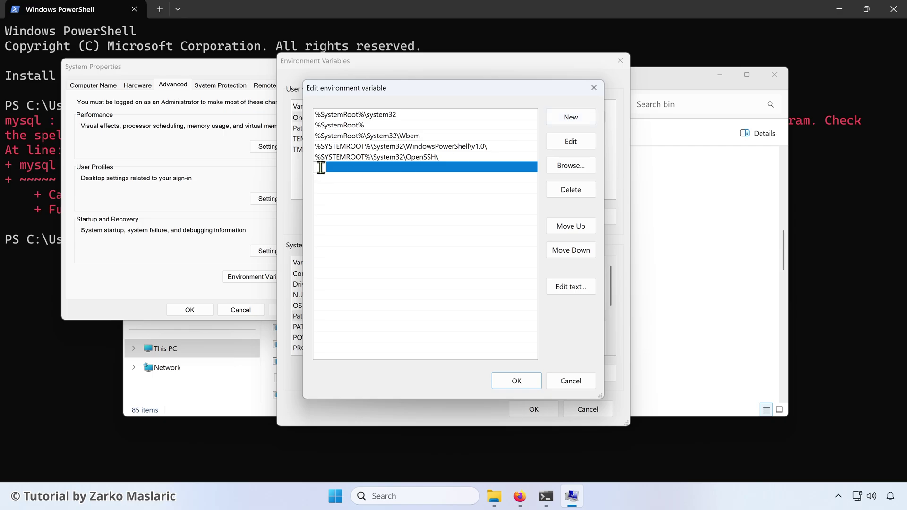
right_click(320, 167)
click(350, 219)
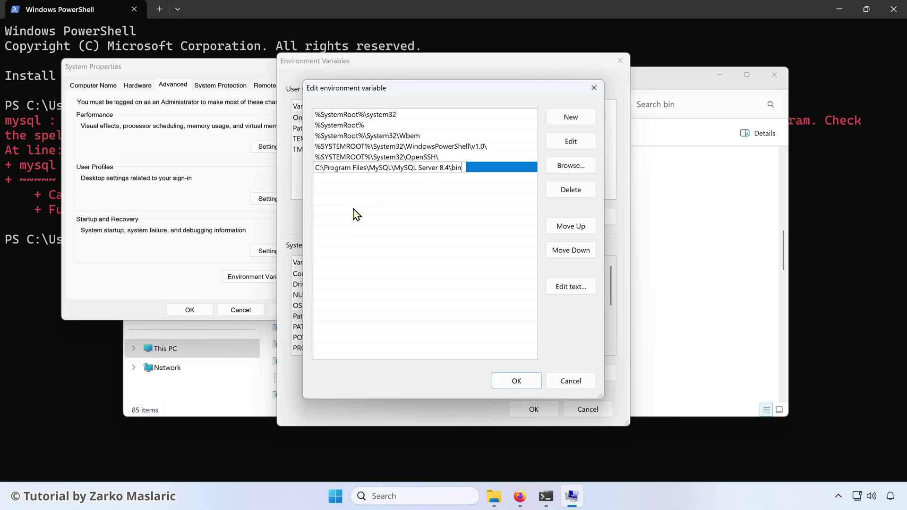
click(357, 212)
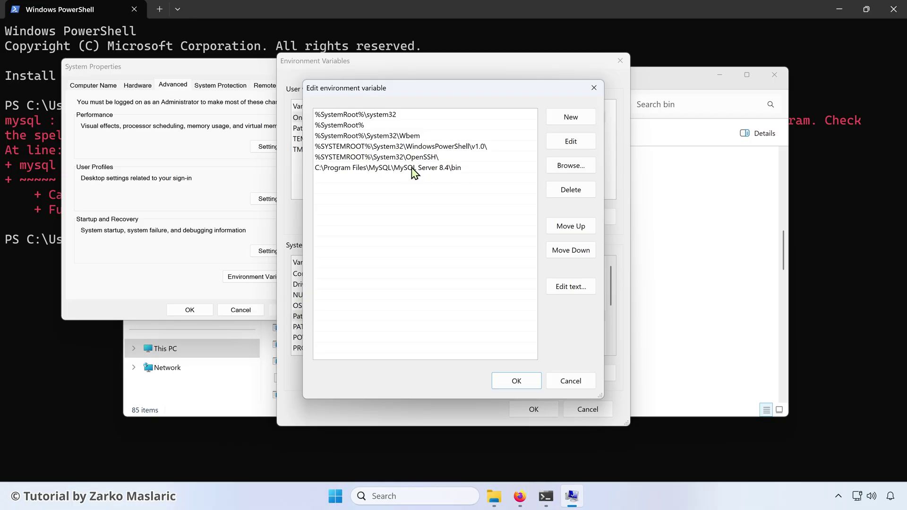
click(515, 383)
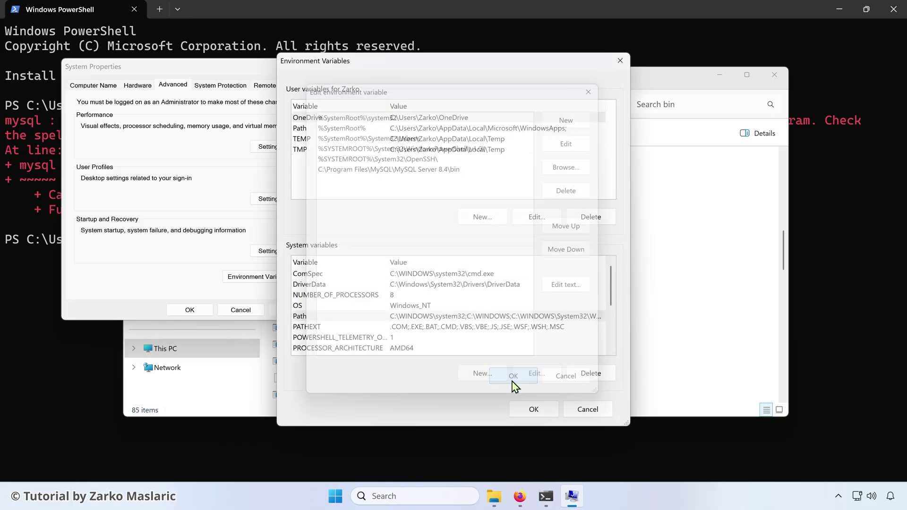
click(535, 411)
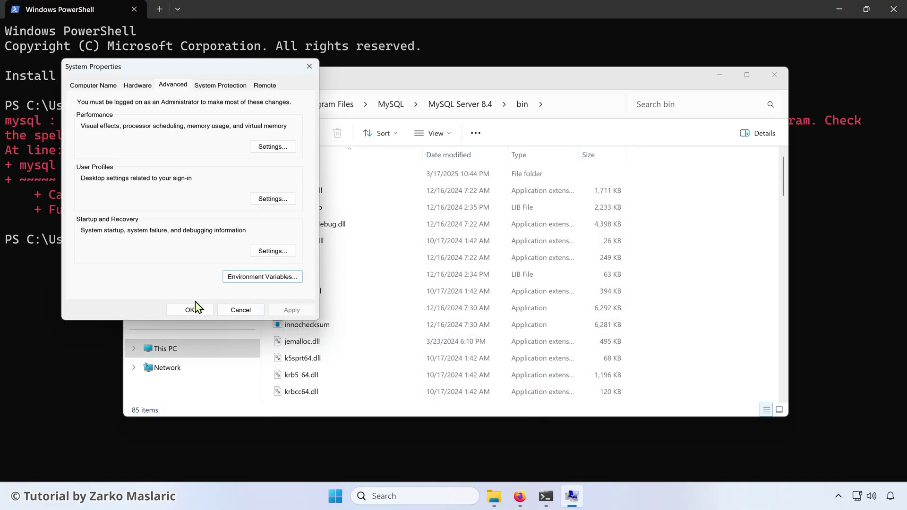
click(207, 310)
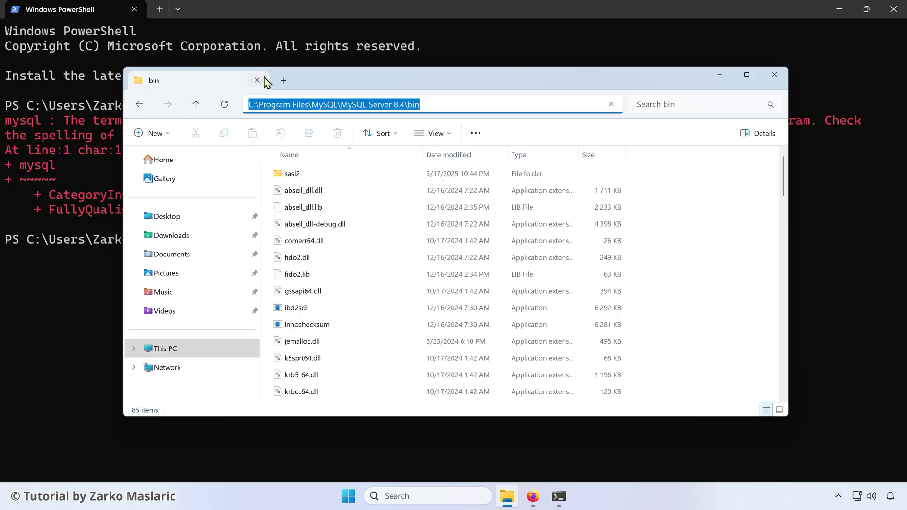
Close File Explorer and the PowerShell window, and reopen Windows PowerShell in a maximized window
click(774, 76)
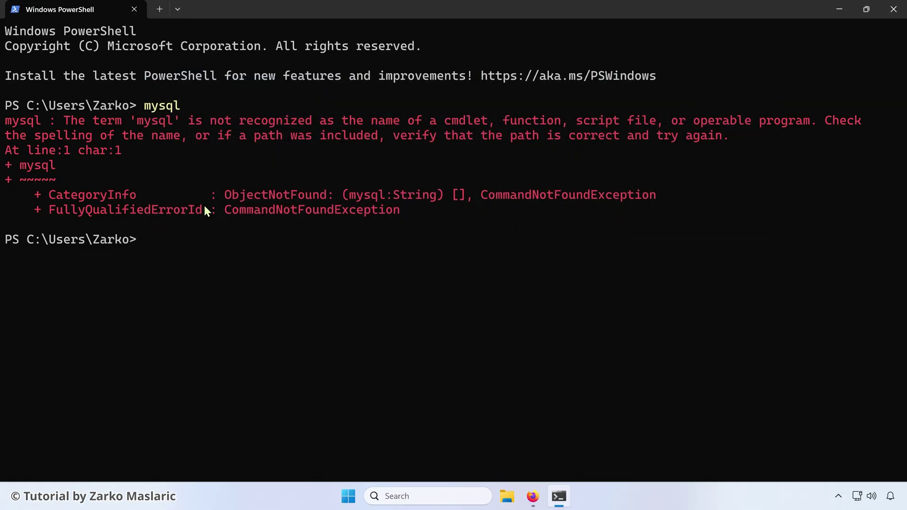
click(891, 16)
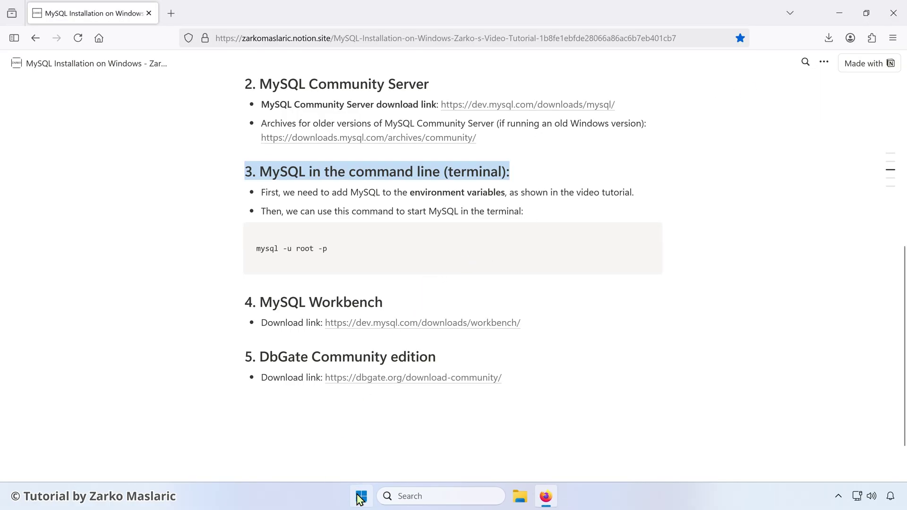
click(360, 496)
text(powershell)
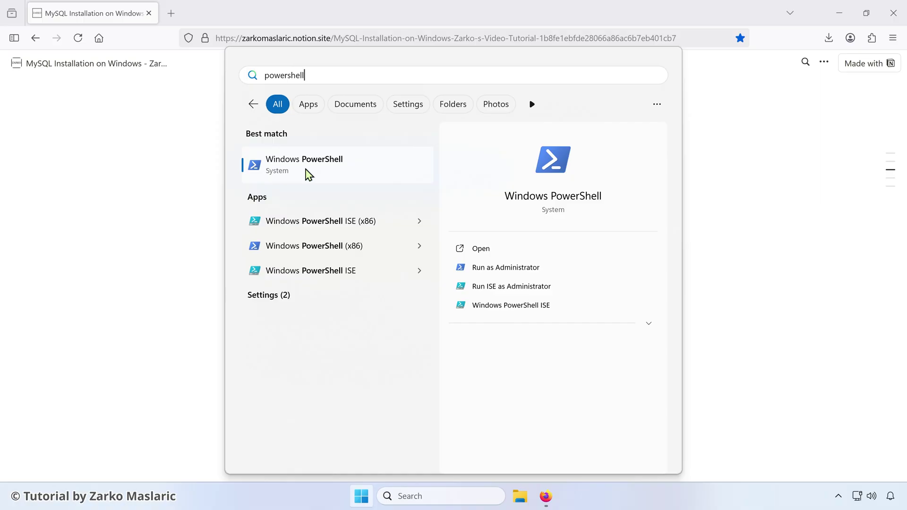
click(306, 172)
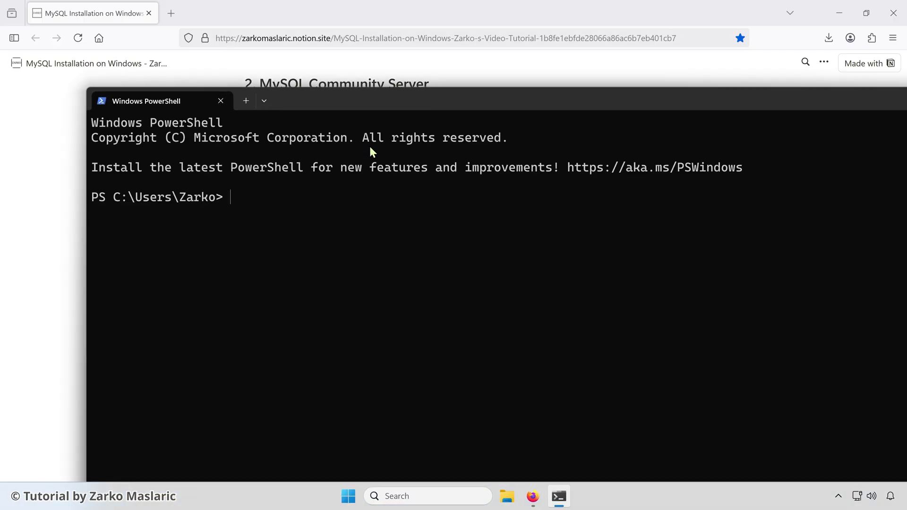
double_click(365, 101)
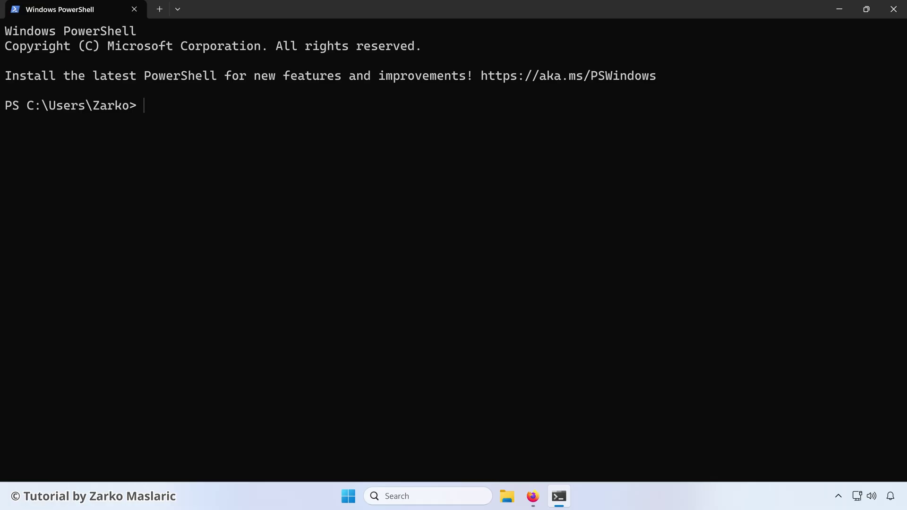
Log in to MySQL from the terminal with mysql -u root -p and enter the root account password
text(mysql -u)
text(root)
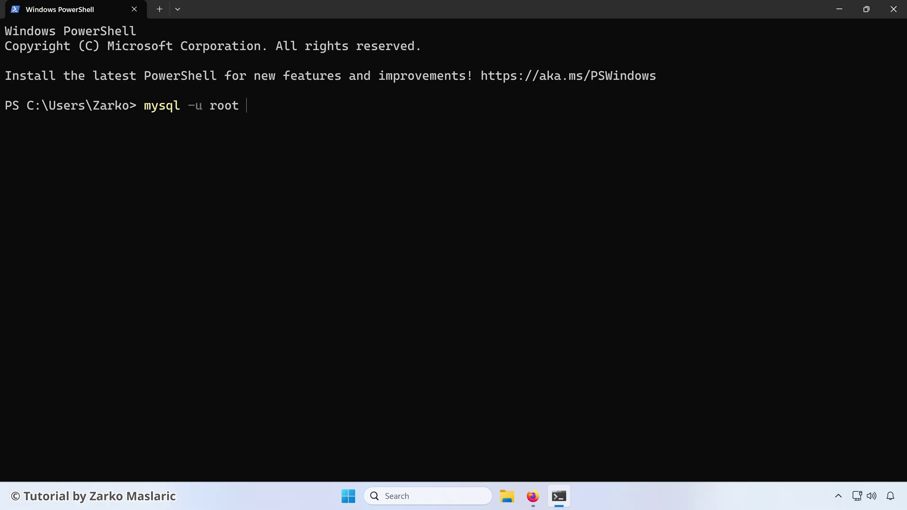
text( -p)
key(Return)
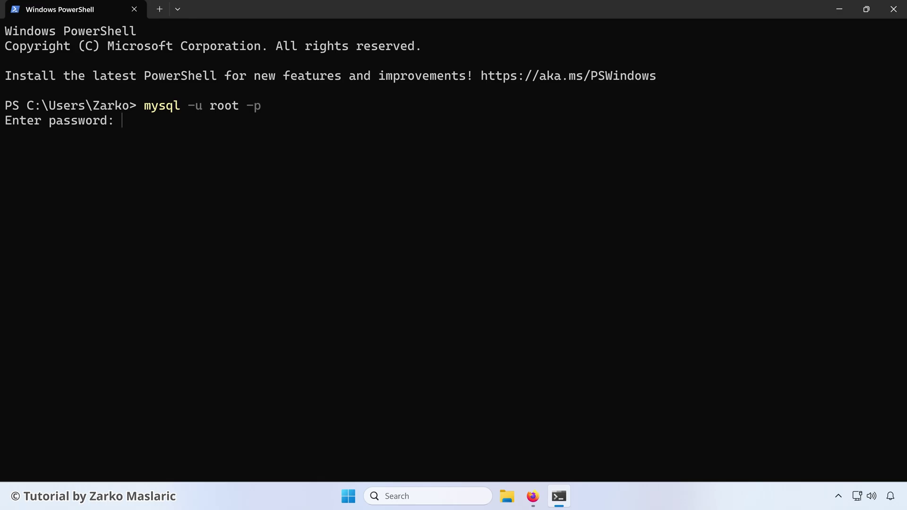
text(**********)
key(Return)
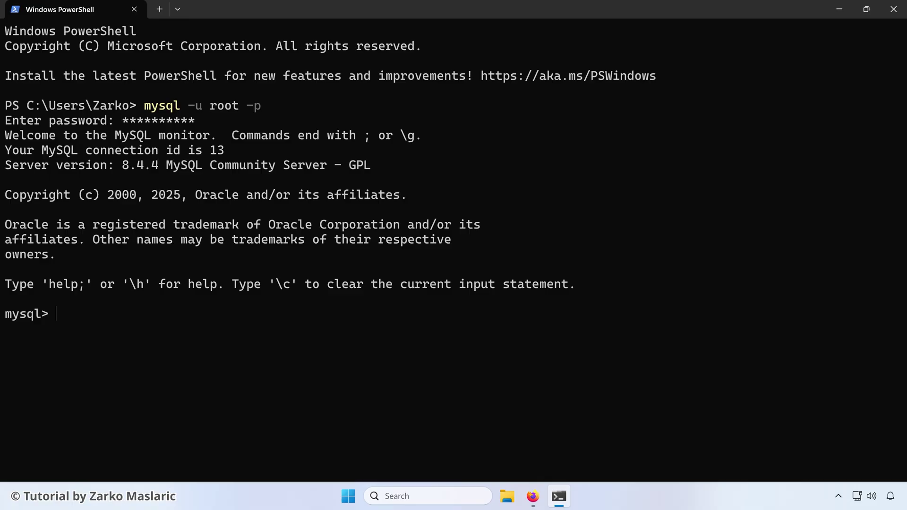
List the server's databases with SHOW DATABASES; and close the PowerShell window
text(SHOW DATA)
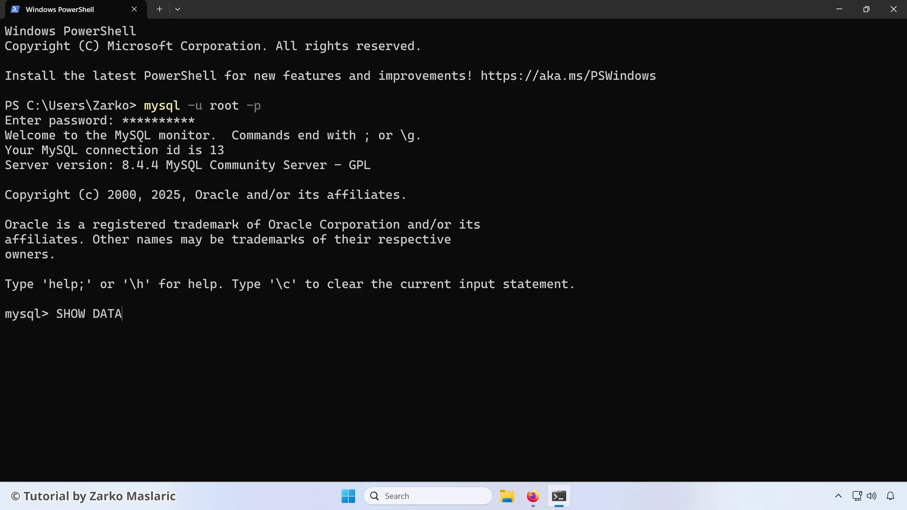
text(BASES;)
key(Return)
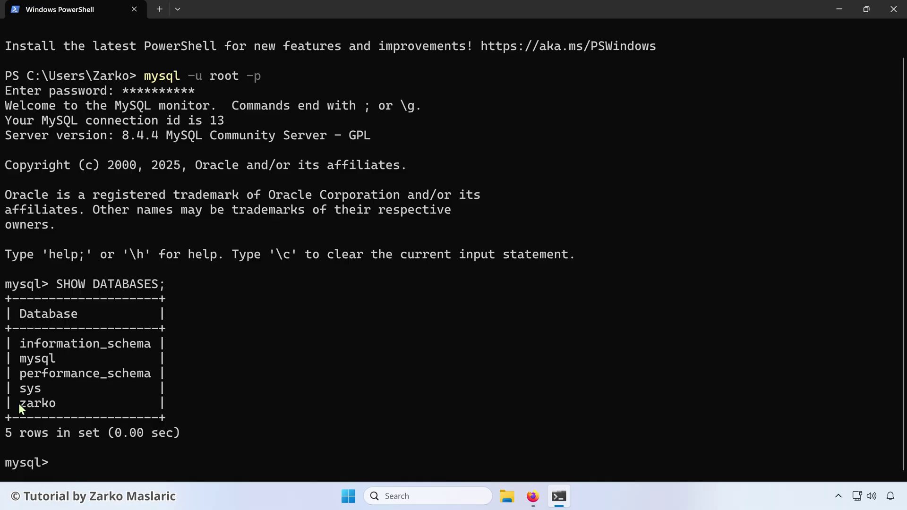
click(60, 400)
click(894, 9)
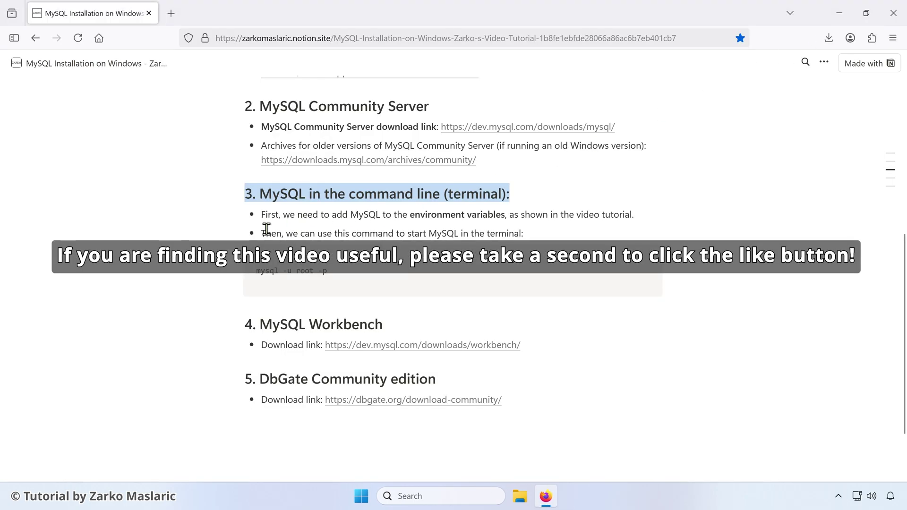
Open the MySQL Workbench download page from section 4 of the tutorial notes and check the offered version
scroll(217, 254, down, 2)
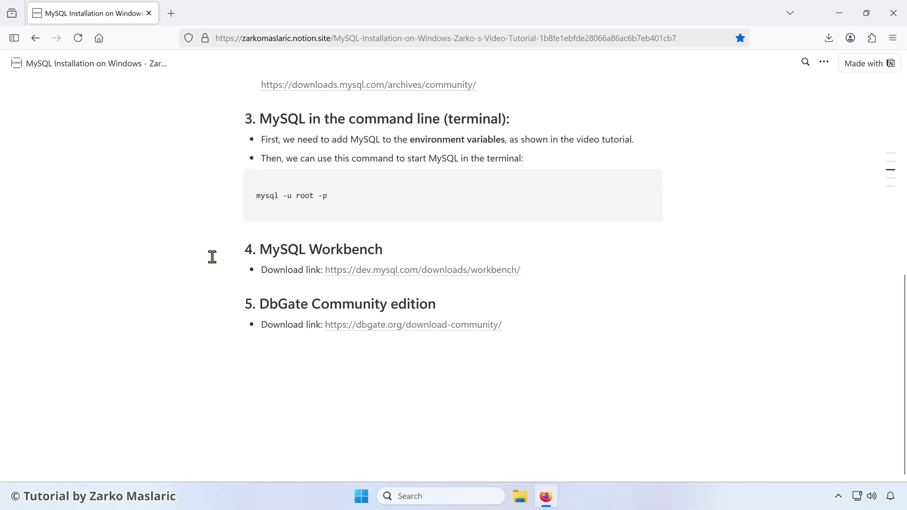
drag(245, 249, 381, 249)
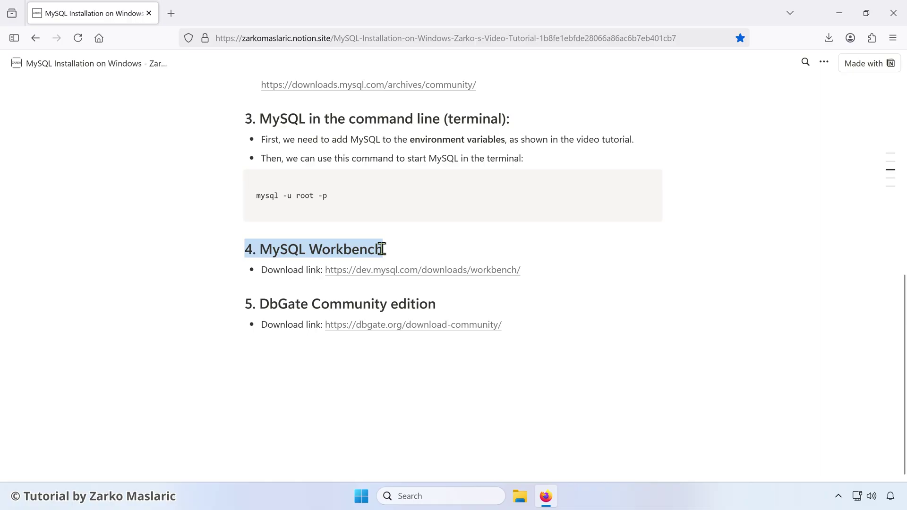
click(446, 270)
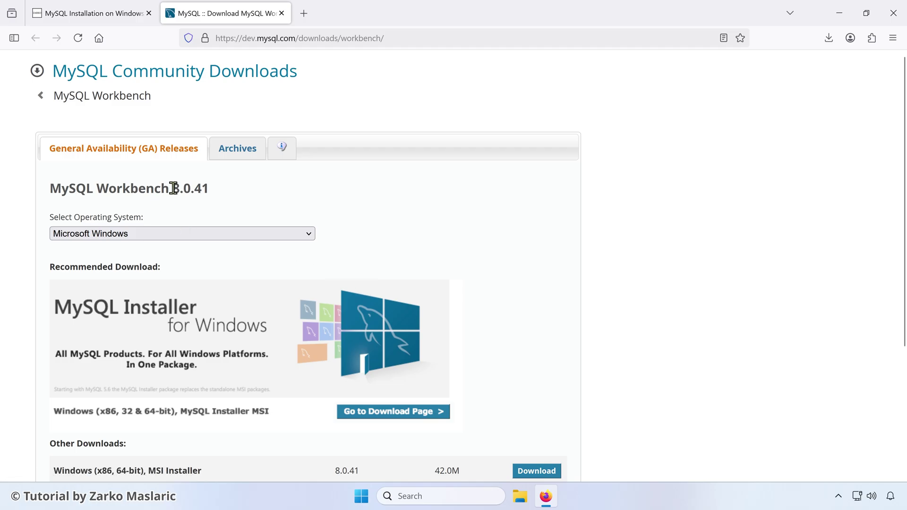
drag(172, 188, 211, 189)
click(210, 189)
drag(169, 189, 214, 190)
click(214, 190)
Download the Windows (x86, 64-bit) MSI Installer of MySQL Workbench 8.0.41 without signing in, and launch the downloaded file
scroll(156, 255, down, 4)
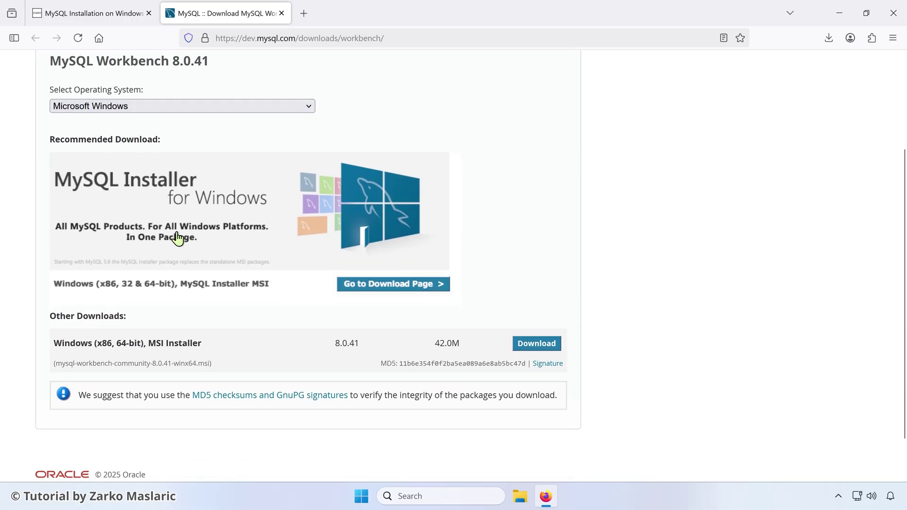
drag(149, 296, 202, 296)
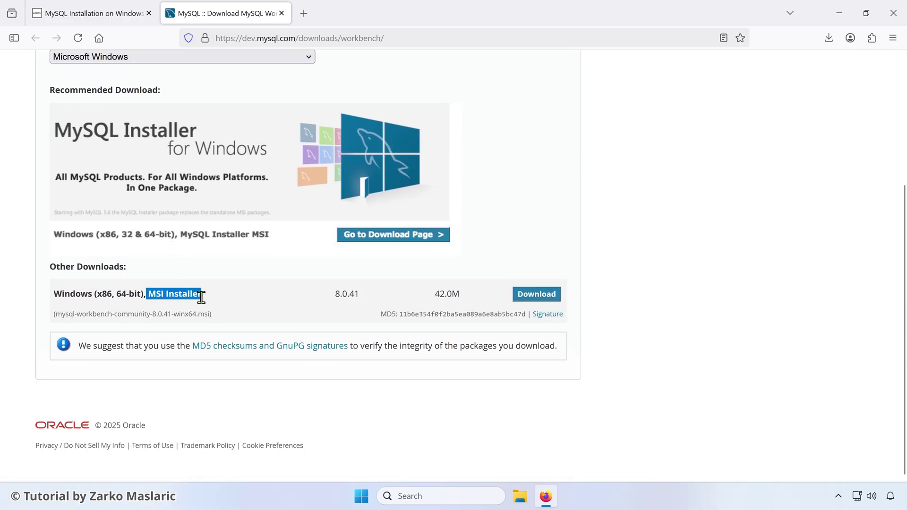
click(202, 296)
click(526, 297)
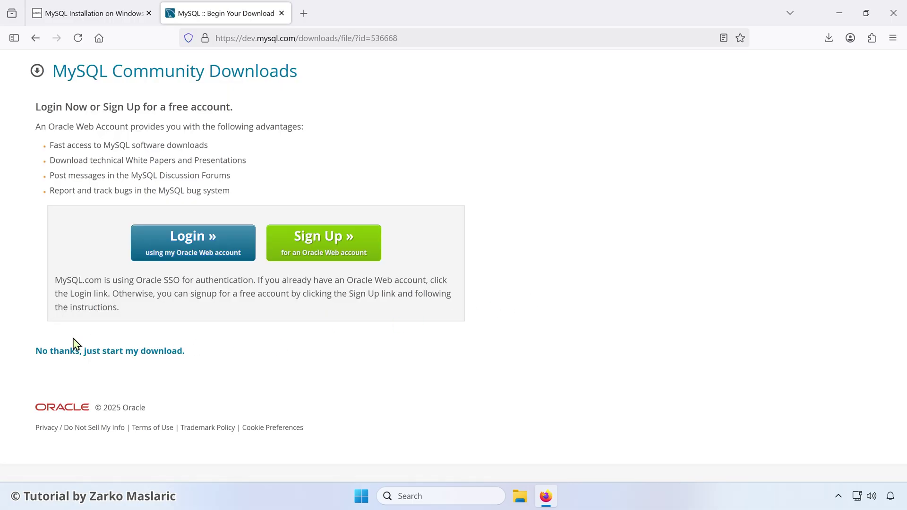
click(131, 360)
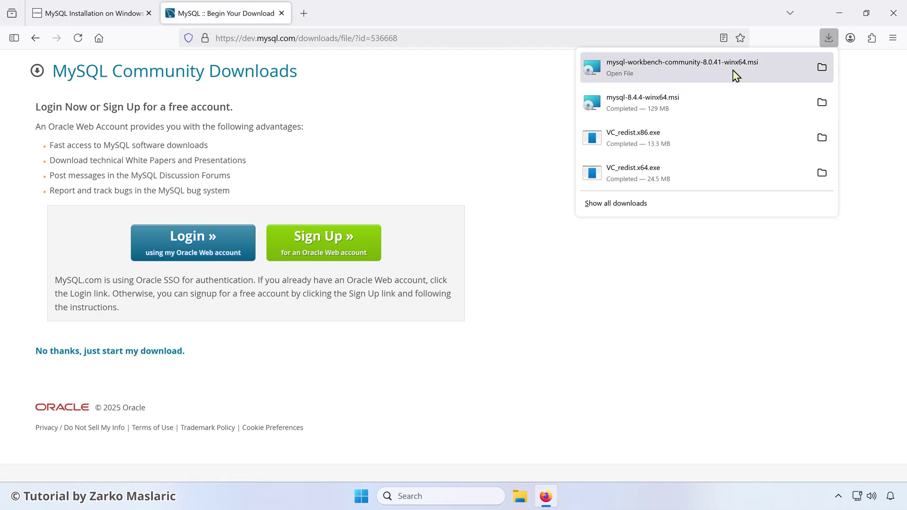
click(636, 73)
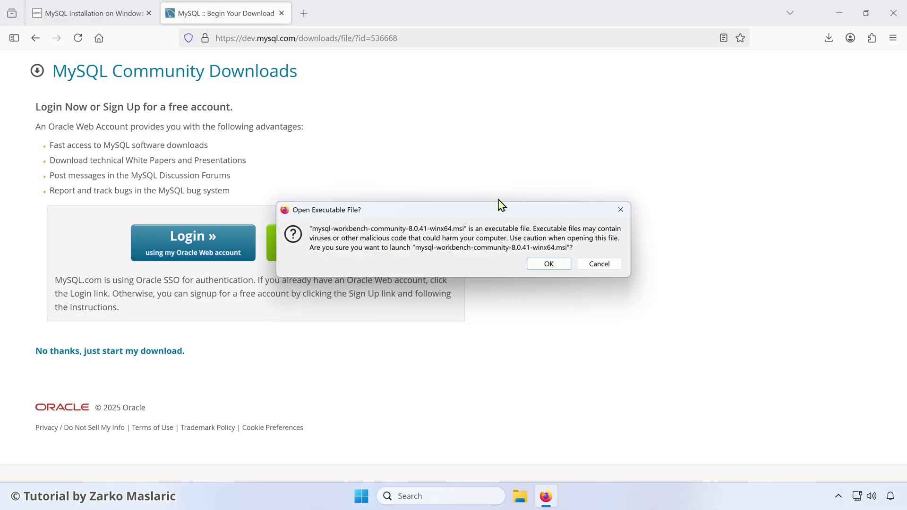
click(539, 266)
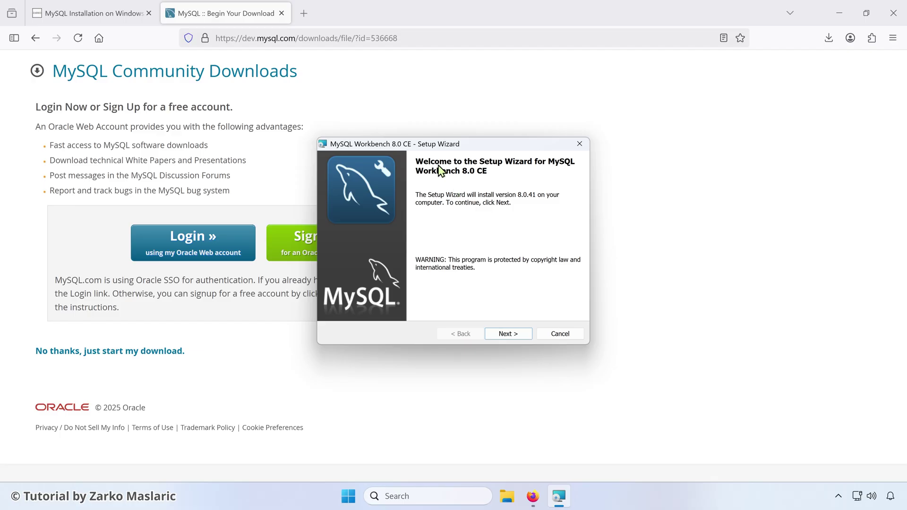
Install MySQL Workbench 8.0 CE in the default folder with the Complete setup type, launch it on finishing and maximize its window
click(498, 336)
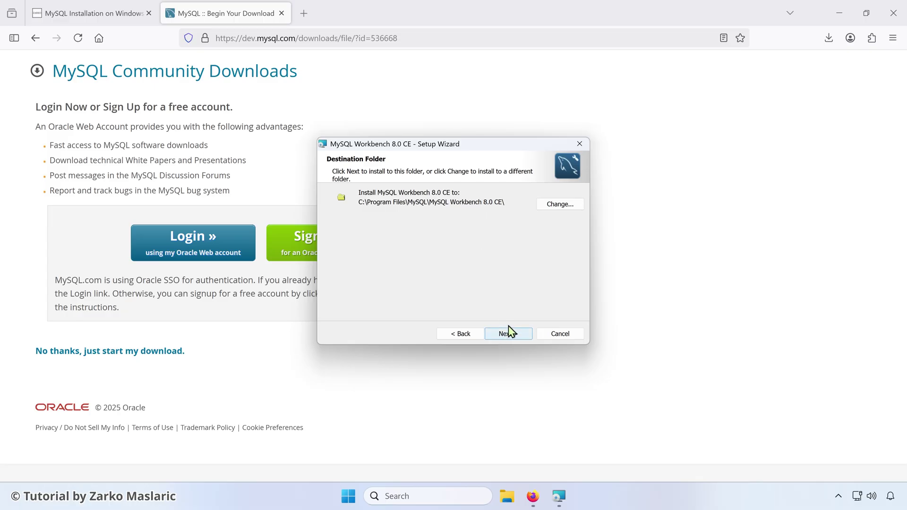
click(495, 335)
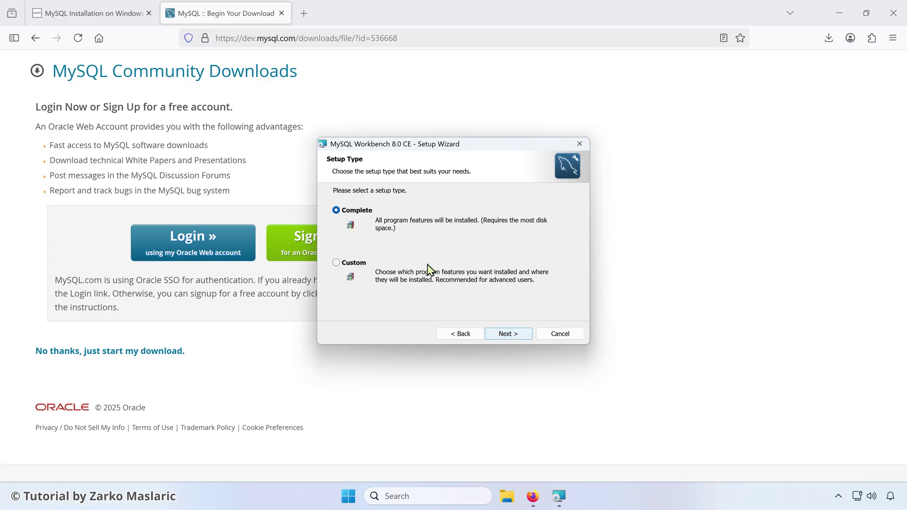
click(497, 335)
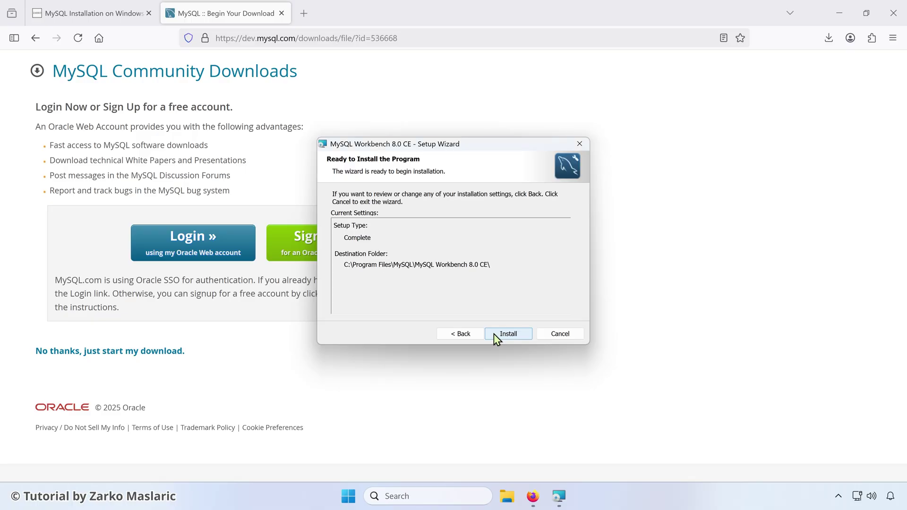
click(494, 334)
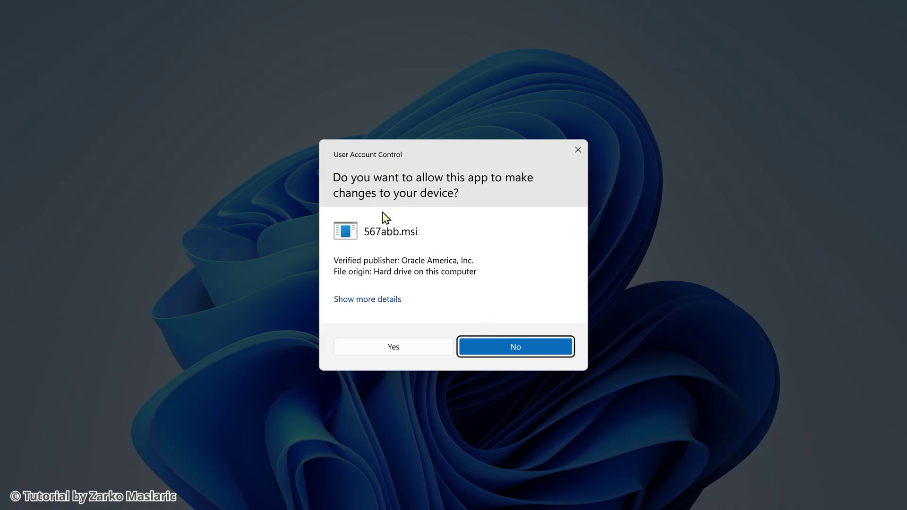
click(412, 349)
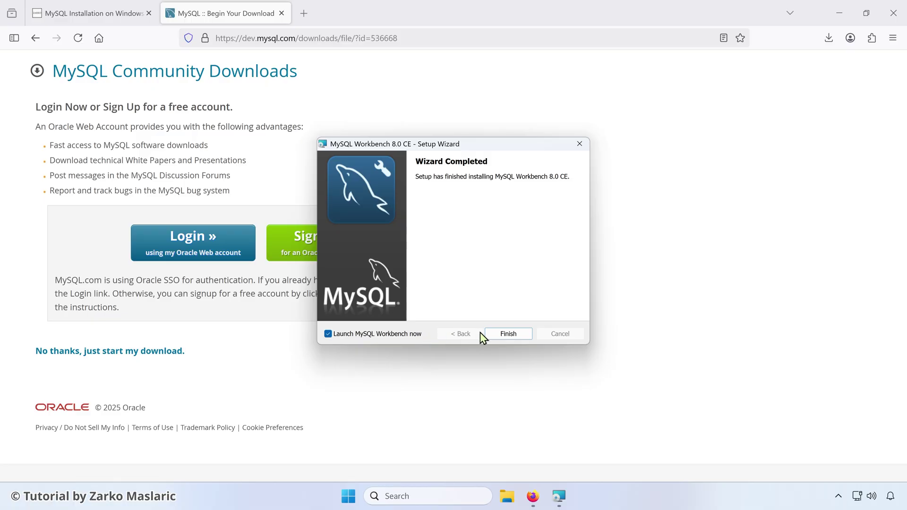
click(492, 334)
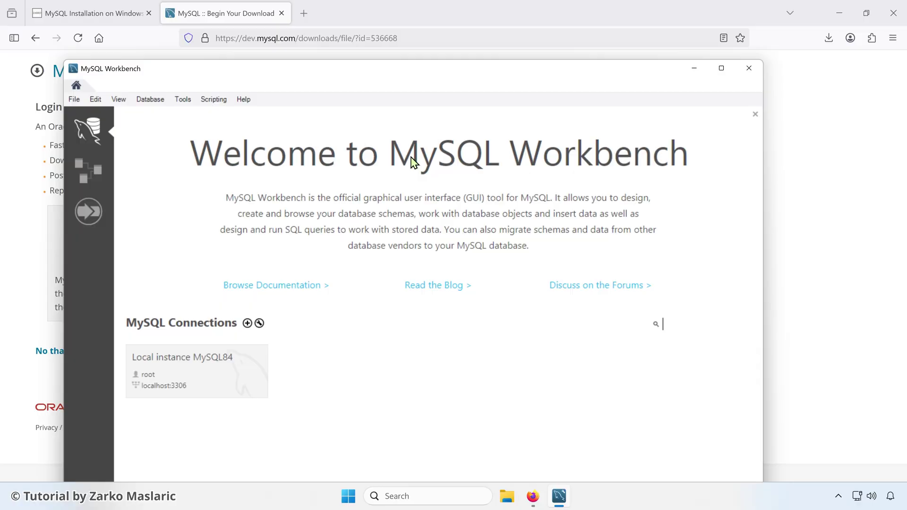
drag(391, 74, 410, 24)
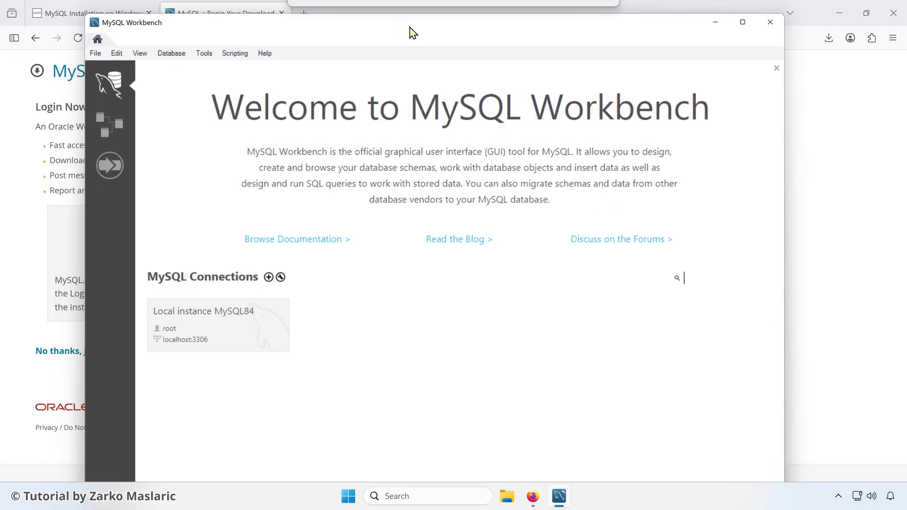
double_click(410, 24)
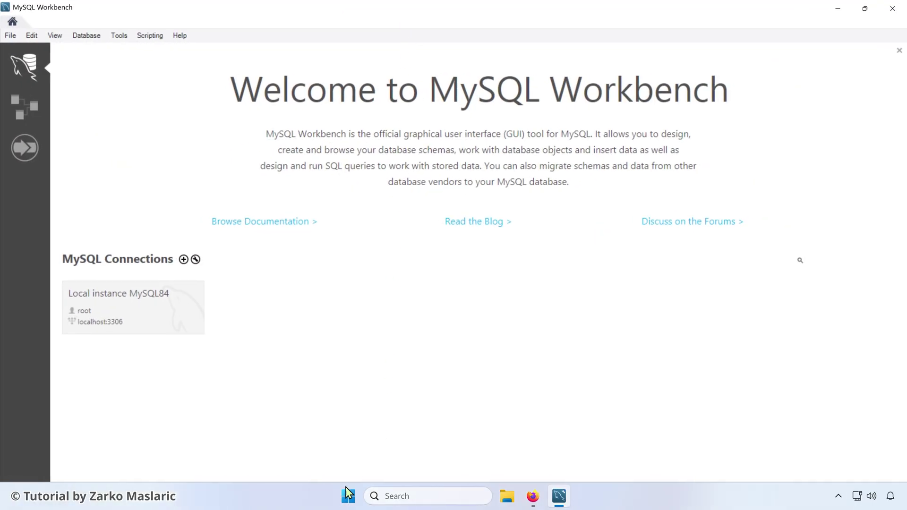
Search Windows for workbench to locate the installed application, and return to the Workbench home screen
click(346, 499)
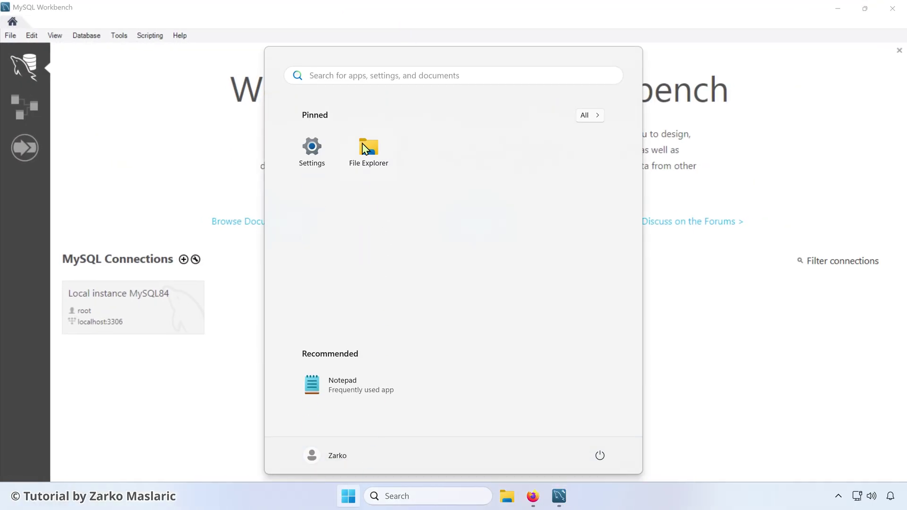
text(win)
key(BackSpace)
key(BackSpace)
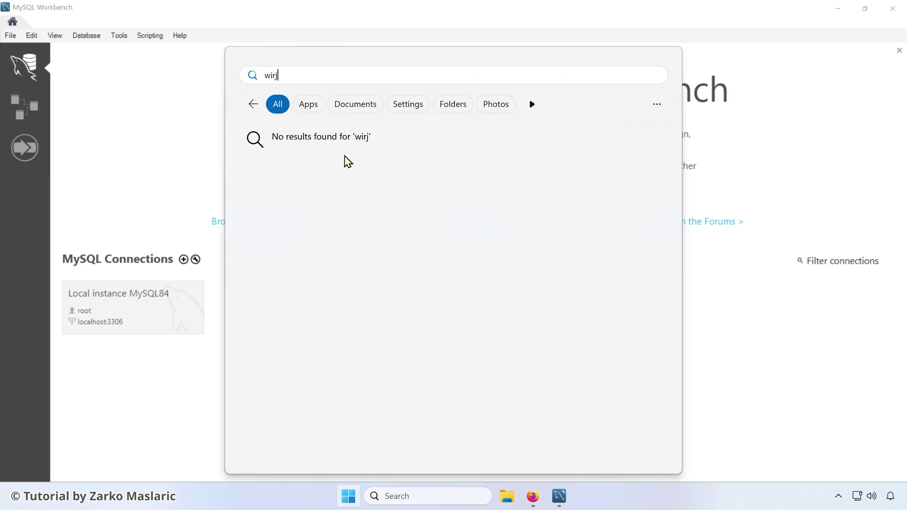
text(orkbench)
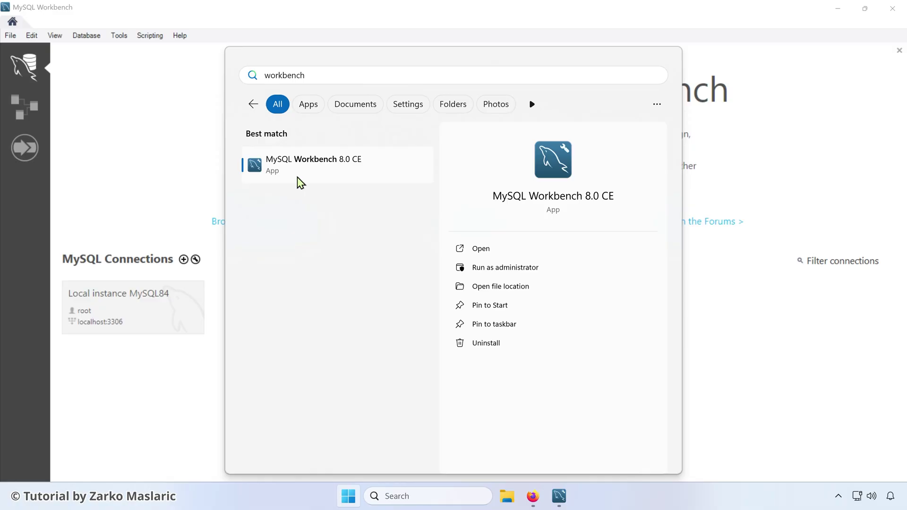
click(171, 147)
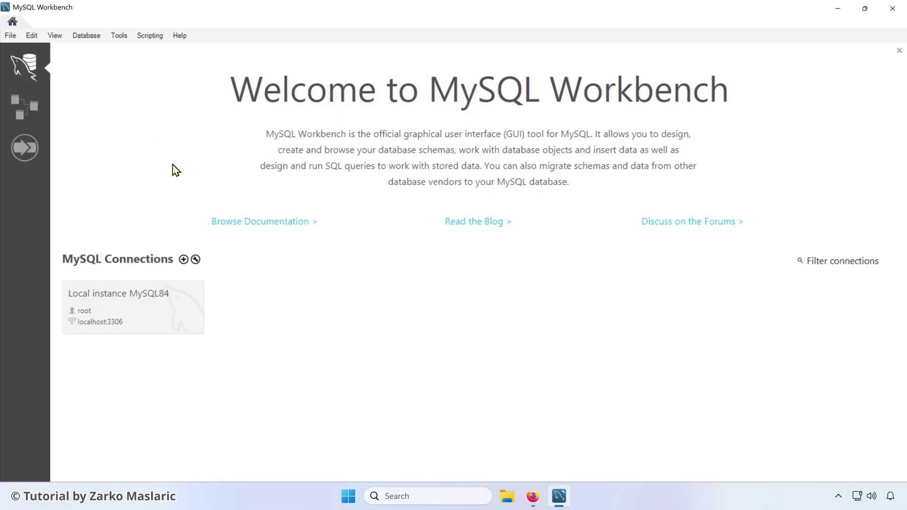
Begin a new MySQL connection named "local db" and review its port and username settings
click(124, 305)
click(183, 260)
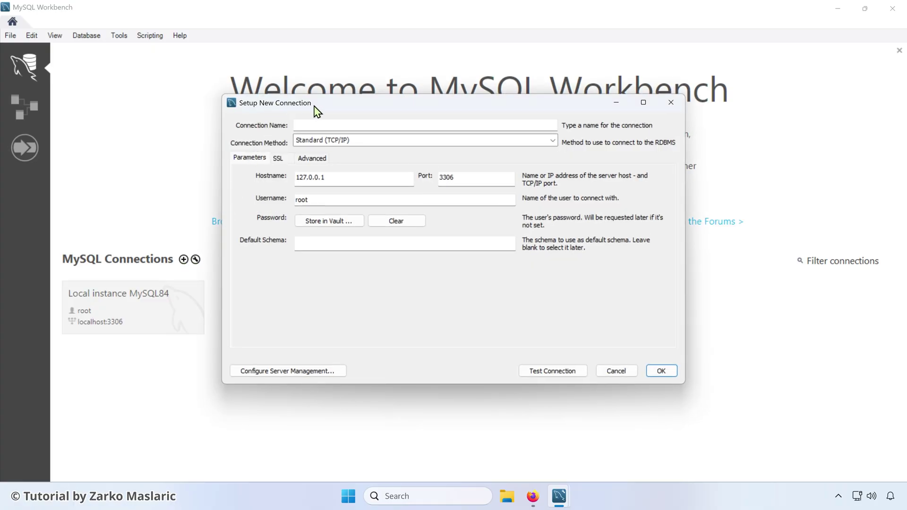
click(314, 123)
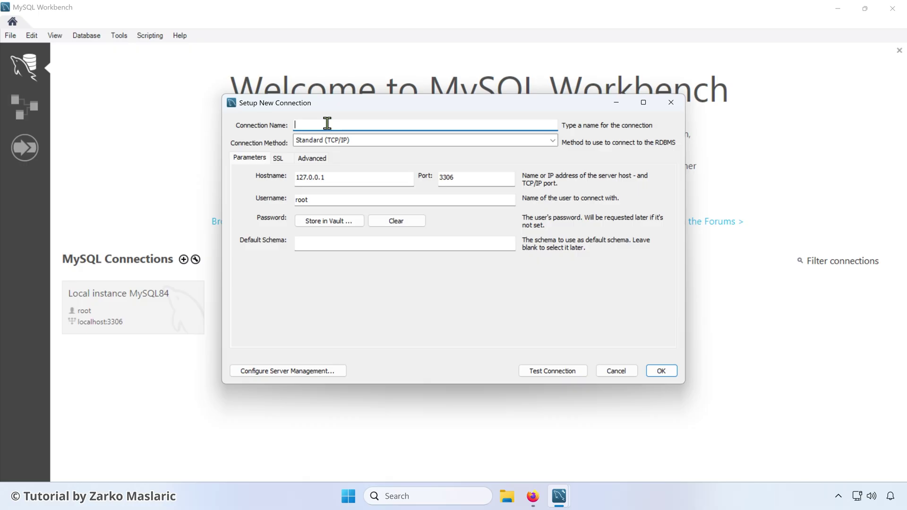
text(local db)
double_click(456, 177)
drag(460, 178, 441, 179)
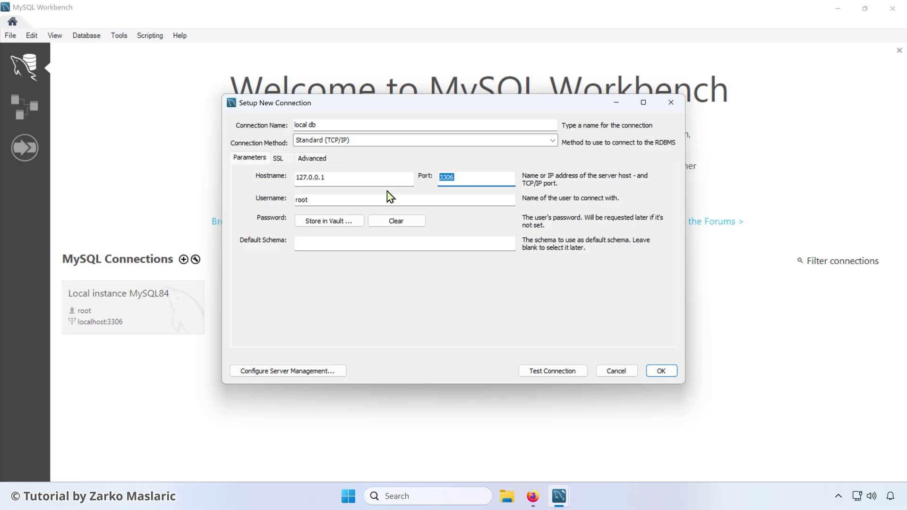
click(459, 179)
drag(314, 199, 294, 200)
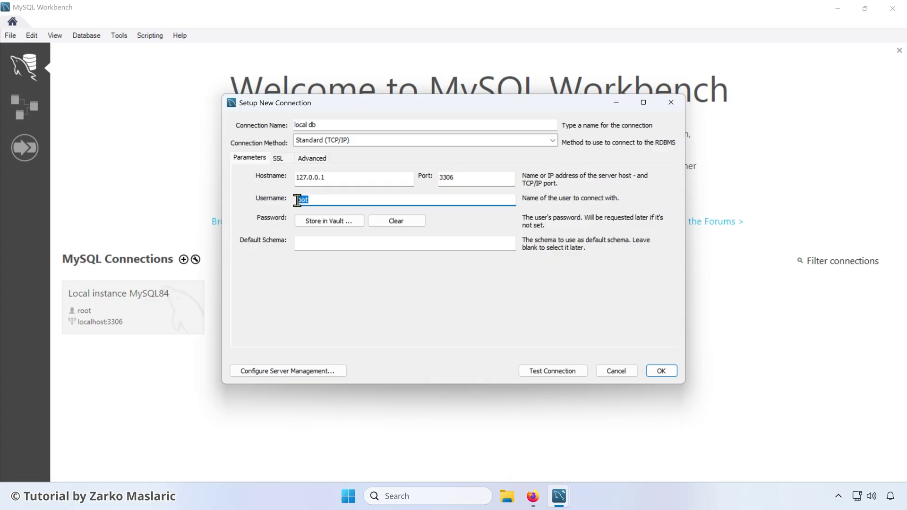
Enter the account password in the new connection's vault prompt, and cancel both the prompt and the connection setup
click(303, 225)
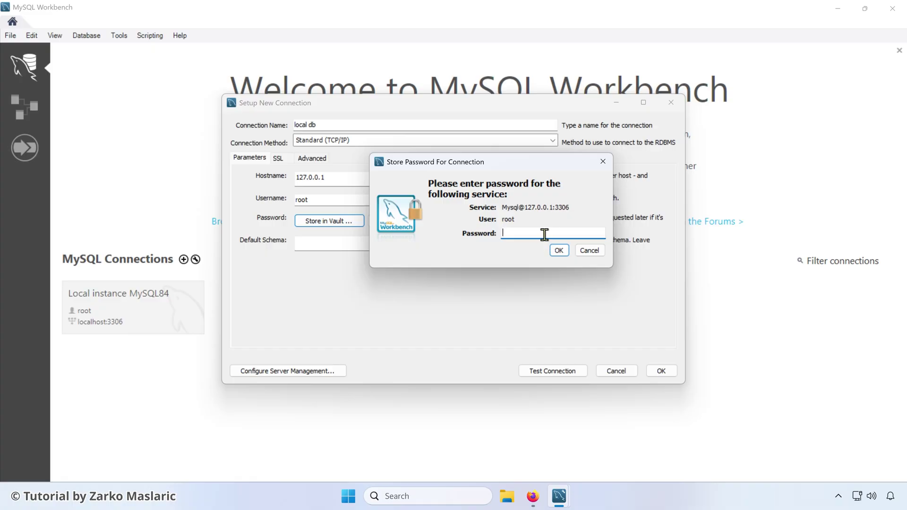
text(********)
click(590, 251)
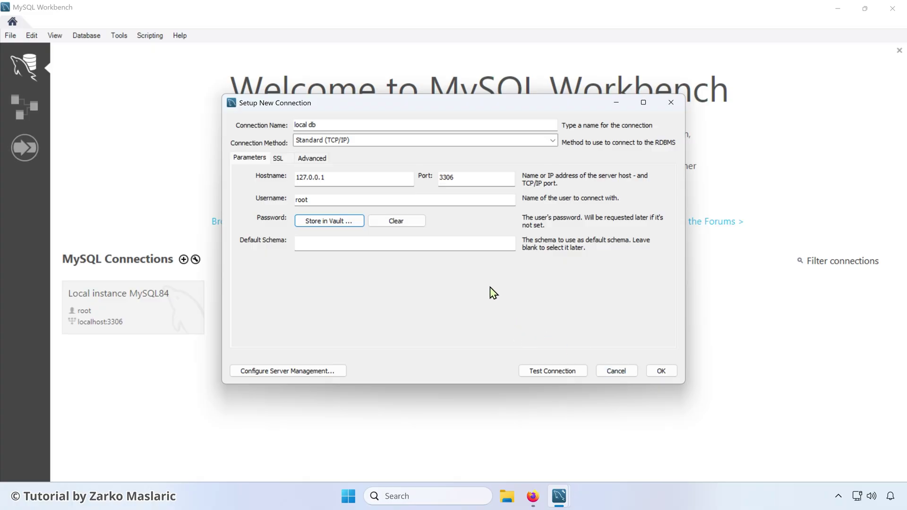
click(622, 373)
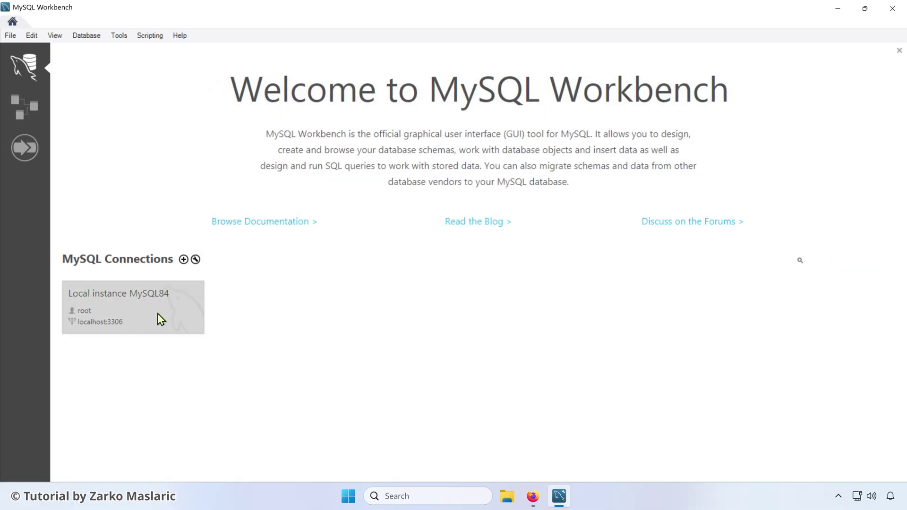
Connect to Local instance MySQL84 with the root password saved in the vault, suppressing future compatibility warnings and continuing anyway
click(132, 305)
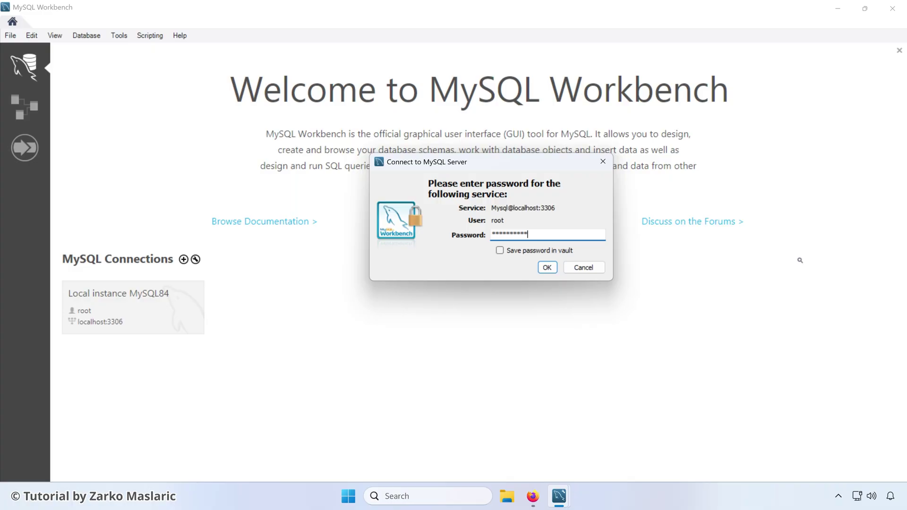
click(502, 251)
click(546, 268)
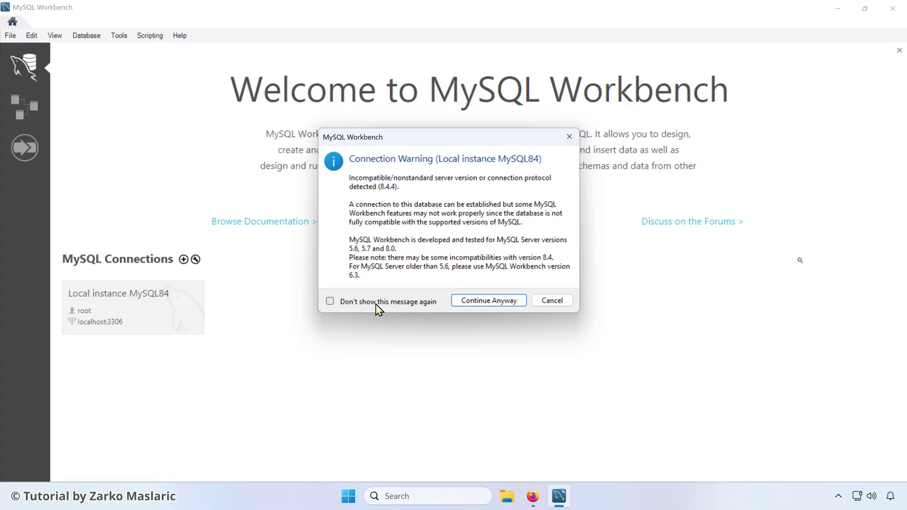
click(330, 302)
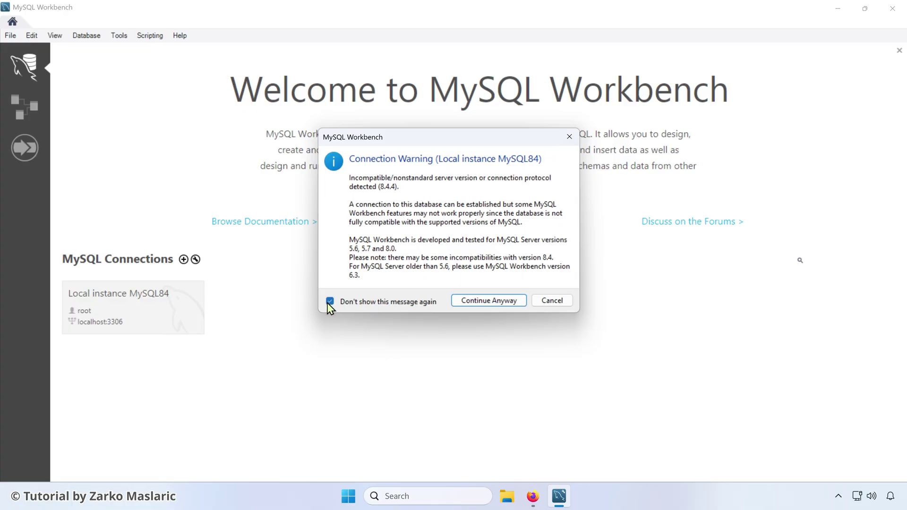
click(458, 302)
click(458, 302)
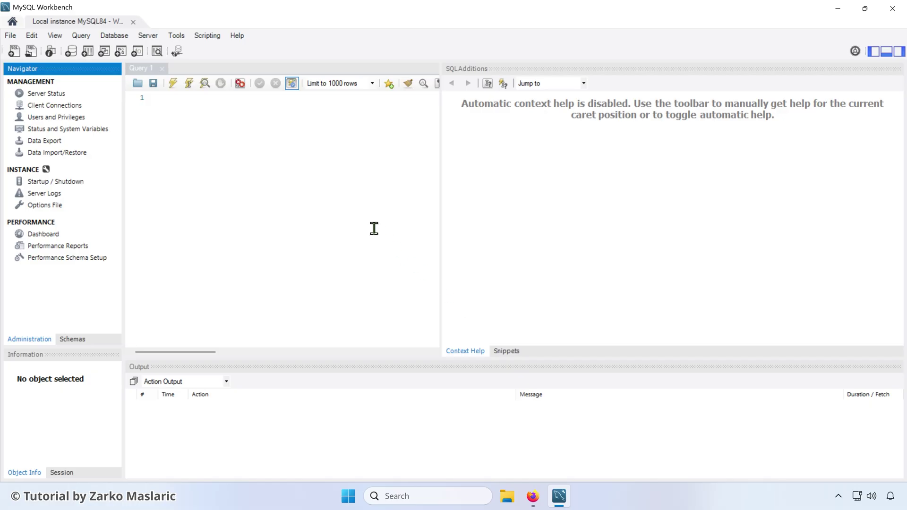
Write the statement SHOW DATABASES; in the empty Query 1 editor
click(260, 178)
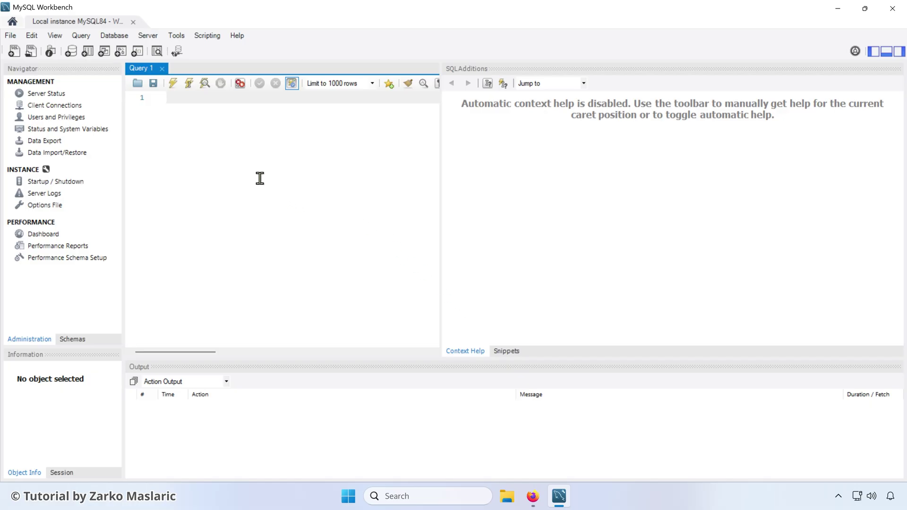
text(SELECT)
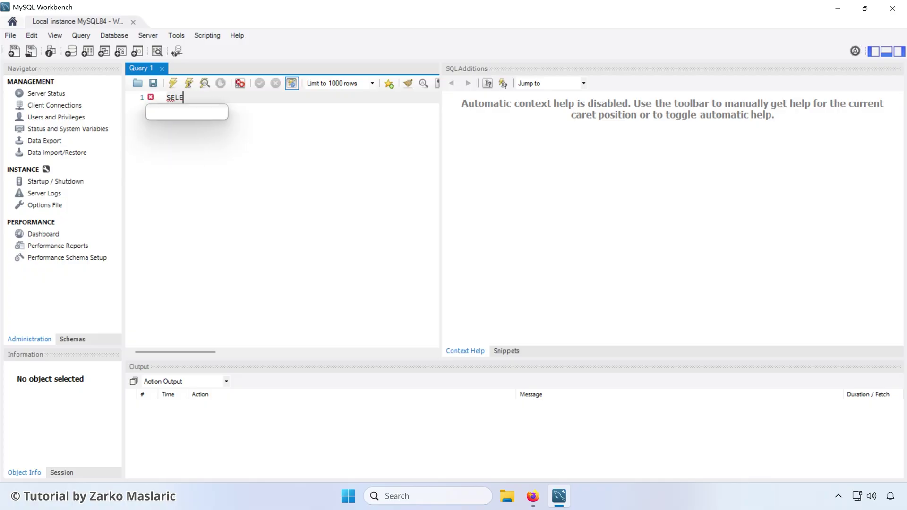
key(BackSpace)
key(BackSpace)
key(BackSpace)
key(BackSpace)
key(BackSpace)
key(BackSpace)
text(S)
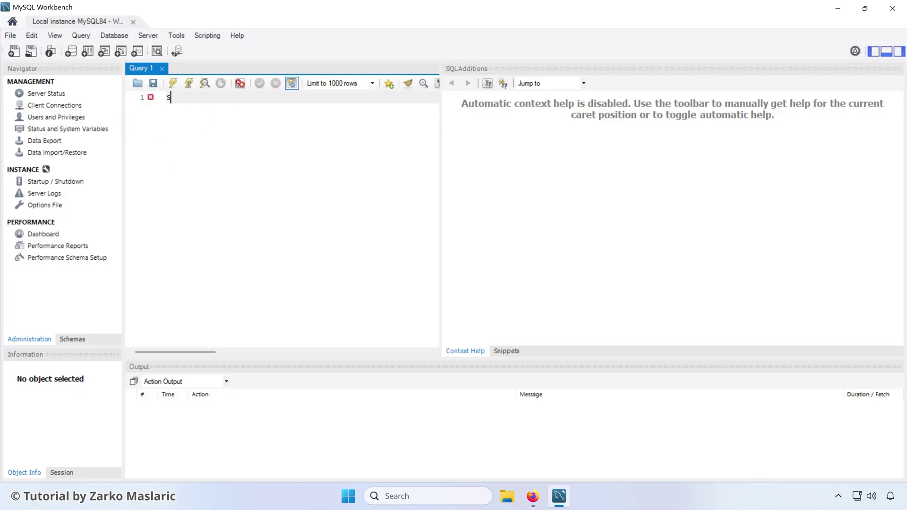
text(HOW DATABASES;)
key(BackSpace)
text(;)
Execute the SHOW DATABASES; statement and check the first and last database rows in the result grid
drag(168, 100, 233, 97)
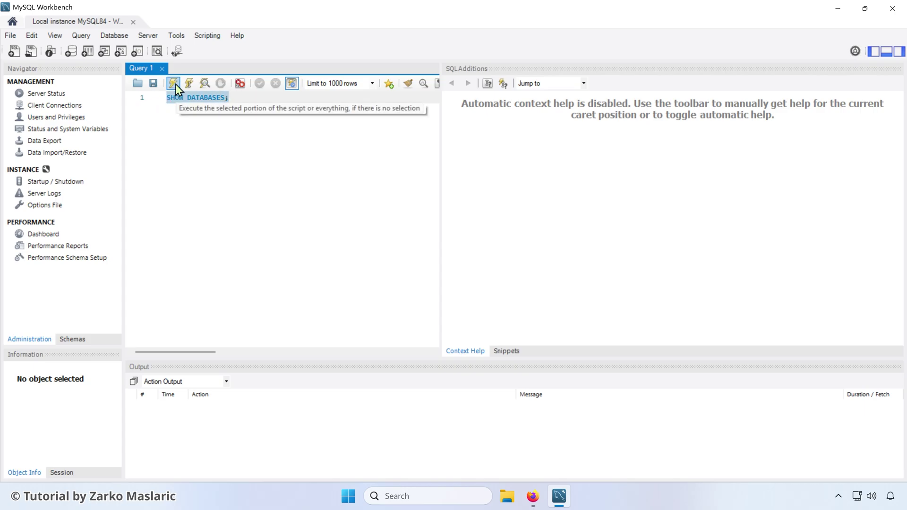
click(172, 84)
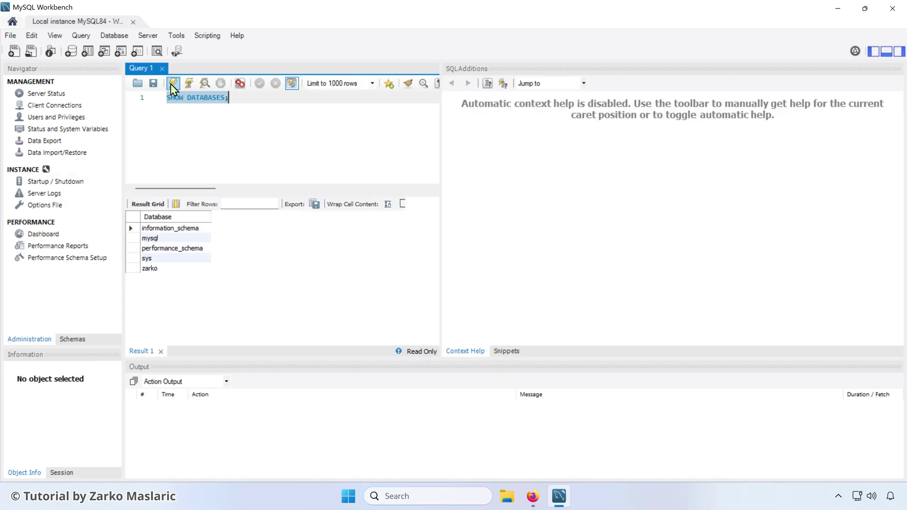
click(159, 229)
click(155, 269)
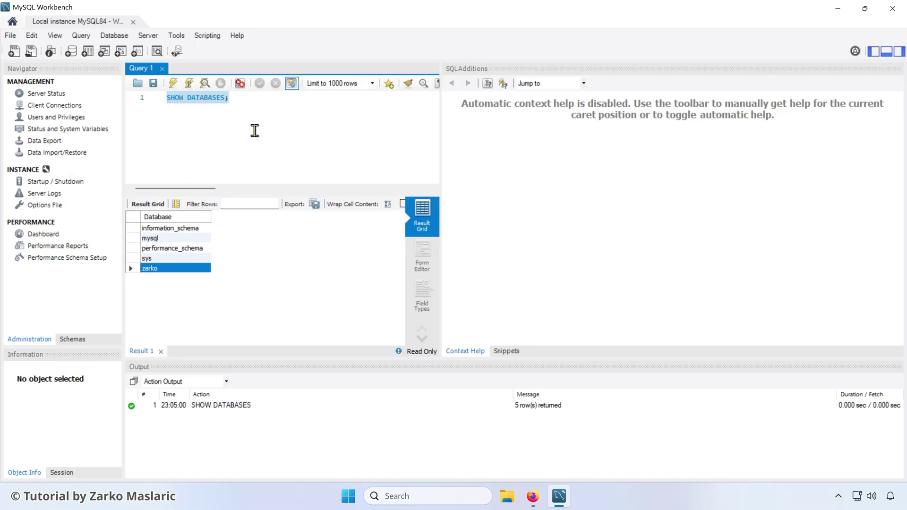
click(240, 103)
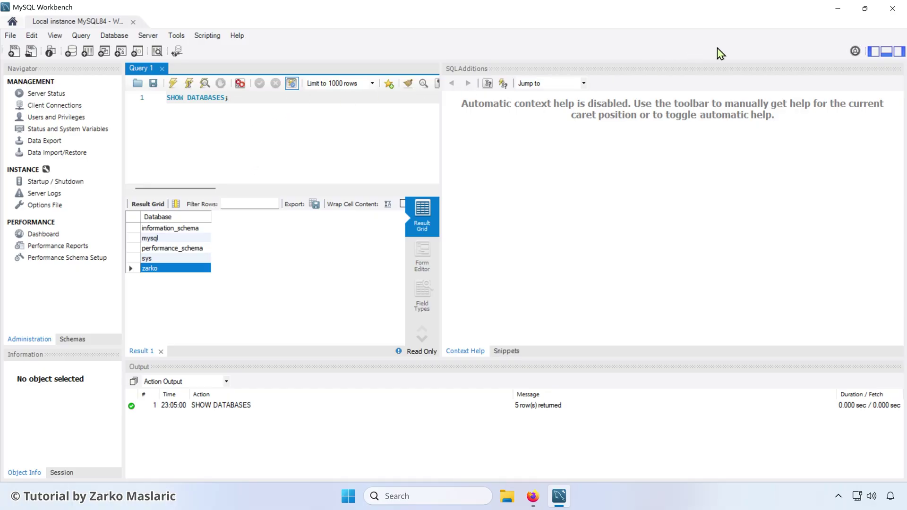
Close MySQL Workbench and the MySQL download page, and open the DbGate Community edition download link from the installation notes in the browser
click(893, 9)
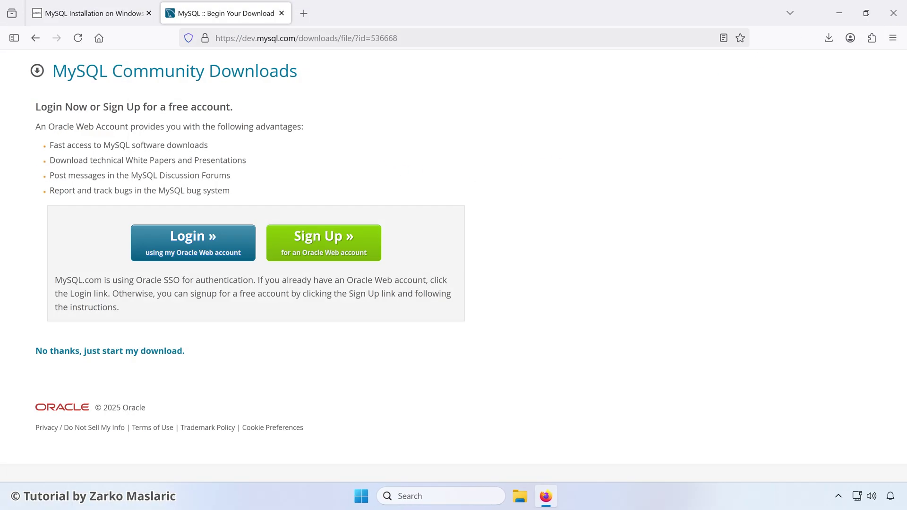
click(281, 14)
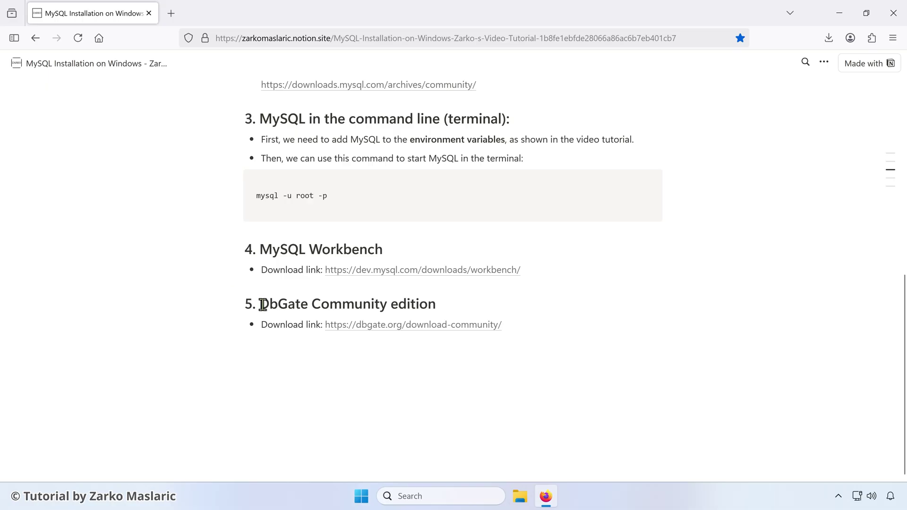
drag(263, 304, 435, 304)
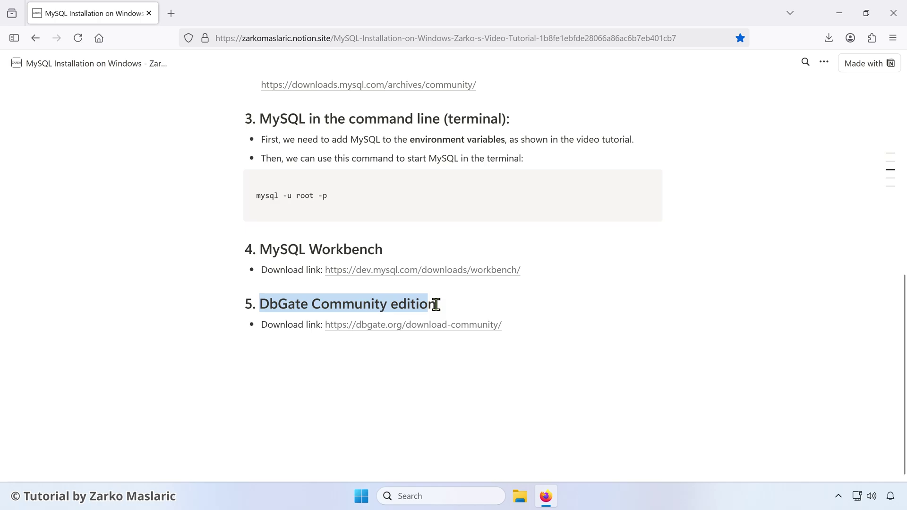
click(283, 336)
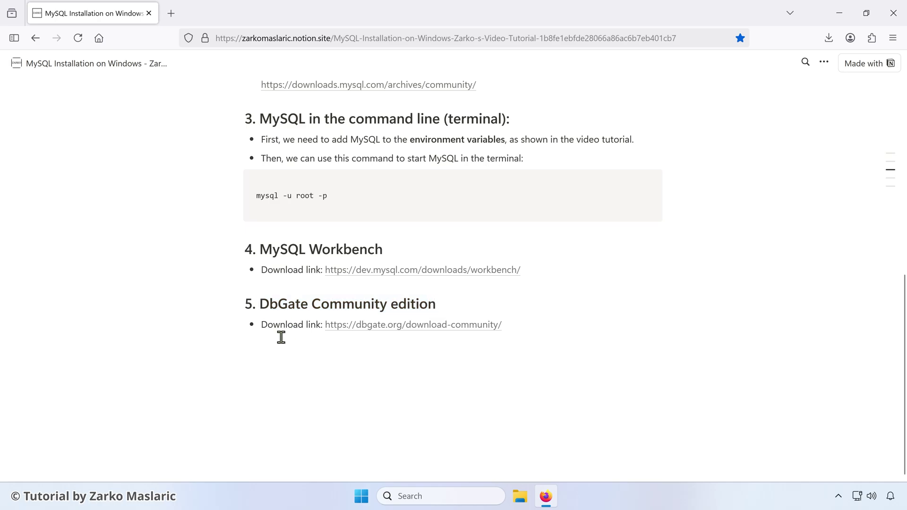
click(396, 330)
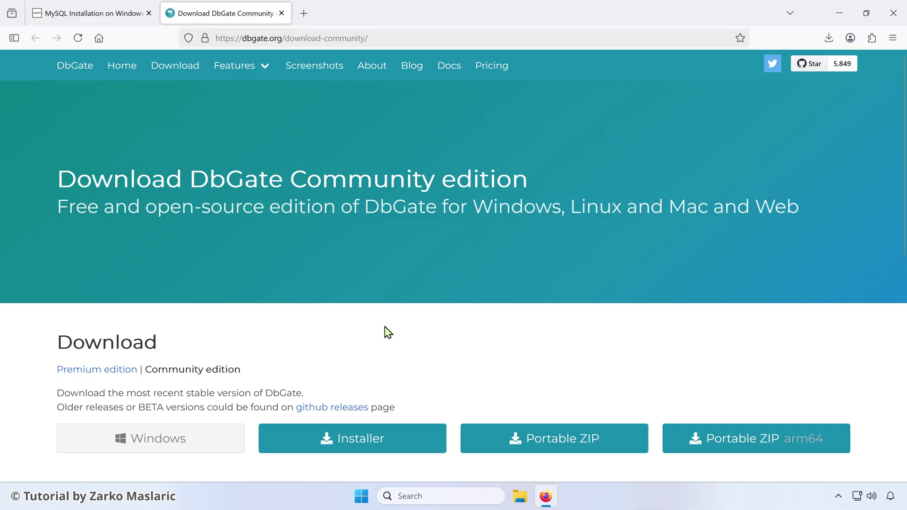
Download the Windows installer of DbGate Community edition and run dbgate-latest.exe
scroll(279, 324, down, 1)
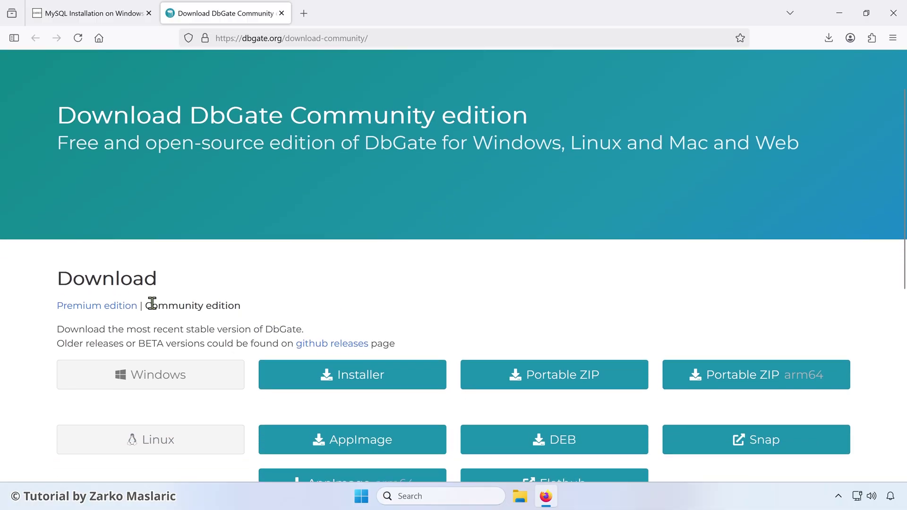
drag(146, 305, 249, 312)
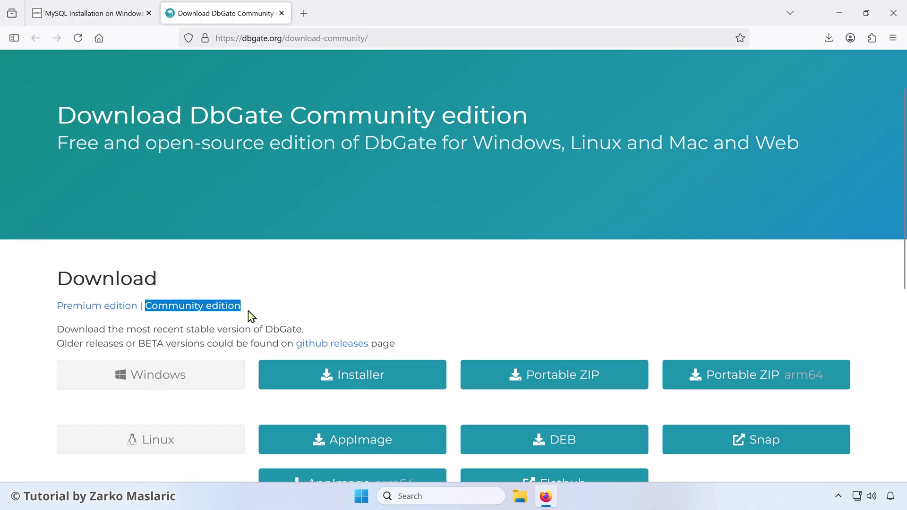
click(249, 310)
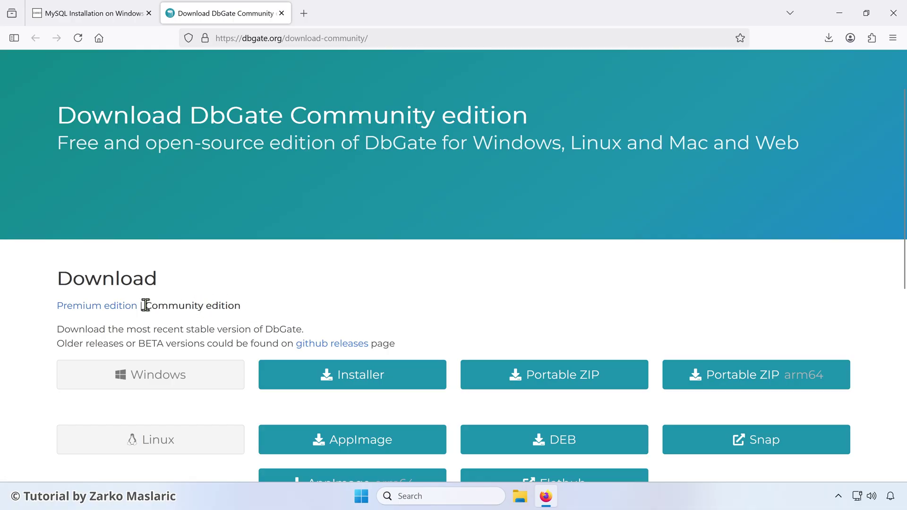
scroll(246, 295, down, 1)
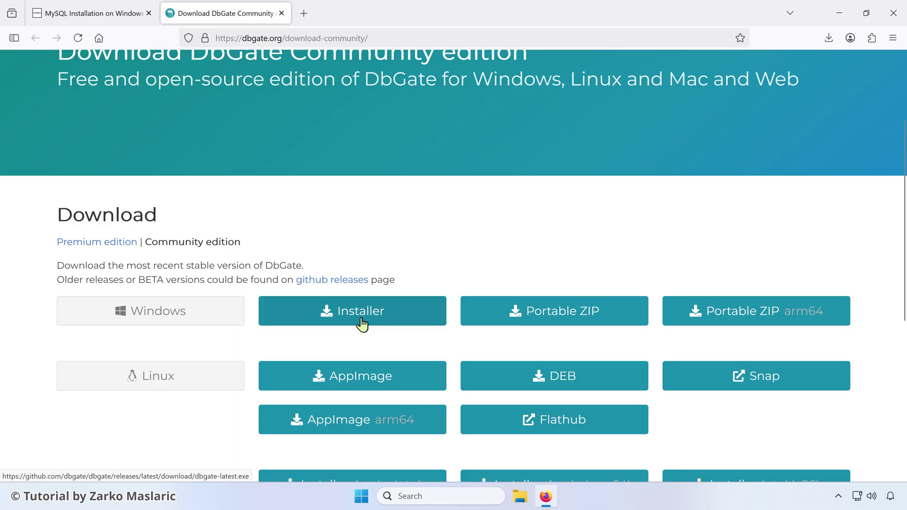
click(349, 327)
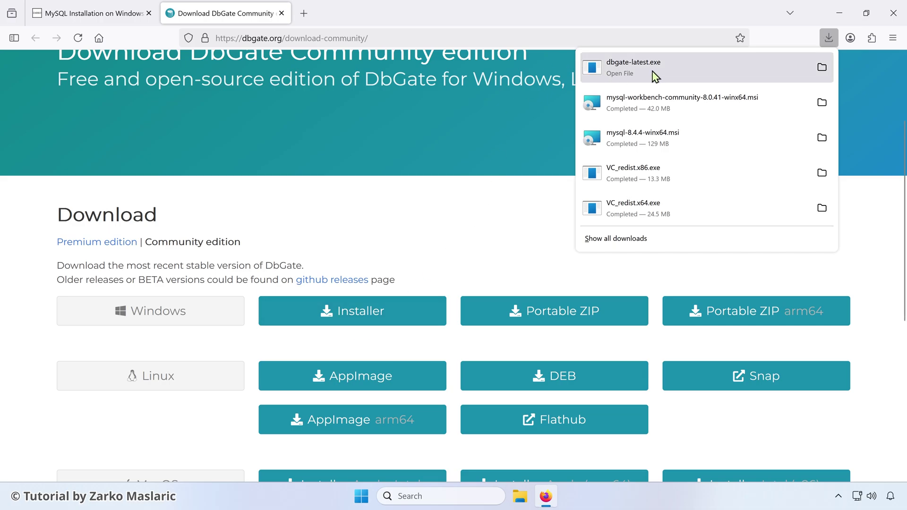
click(647, 70)
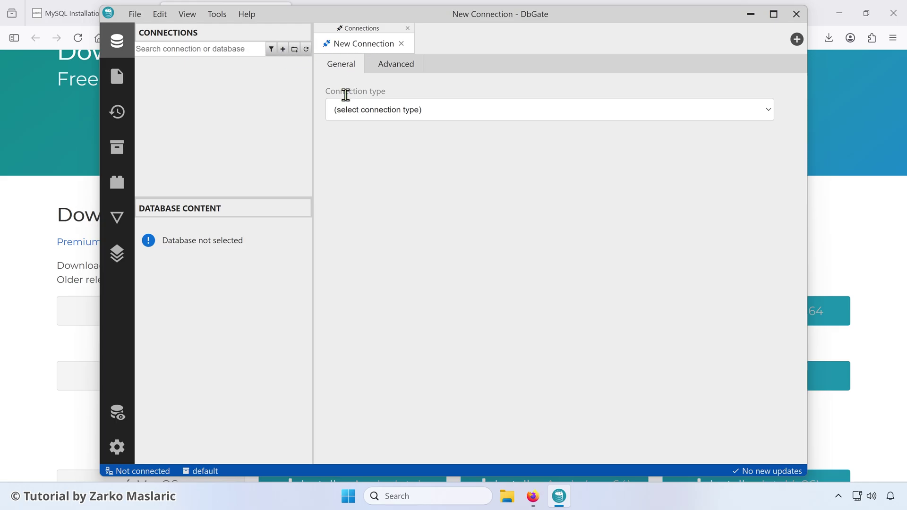
Set up and save a MySQL connection in DbGate to localhost with user root and the account password
click(449, 114)
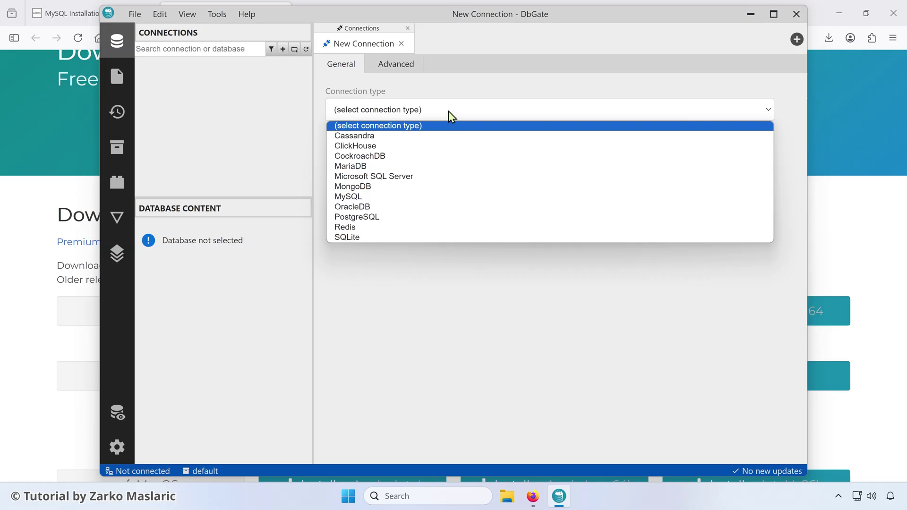
click(379, 199)
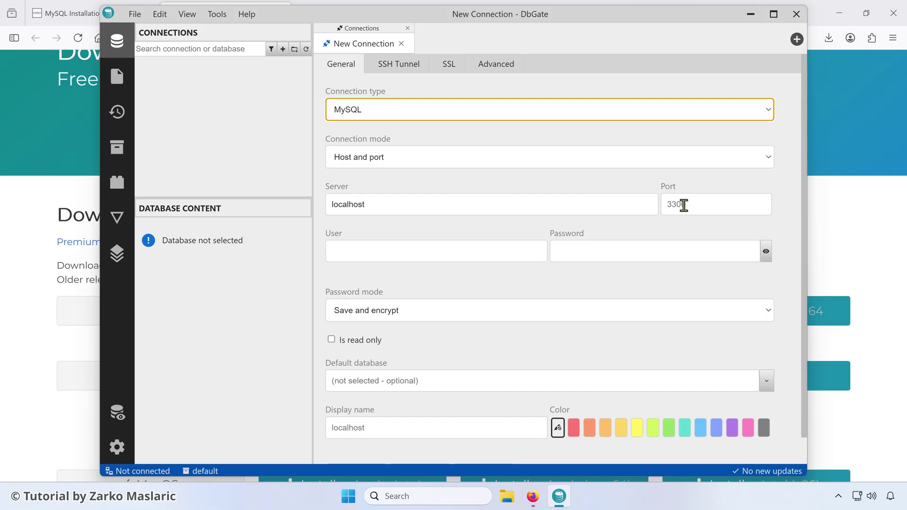
click(372, 253)
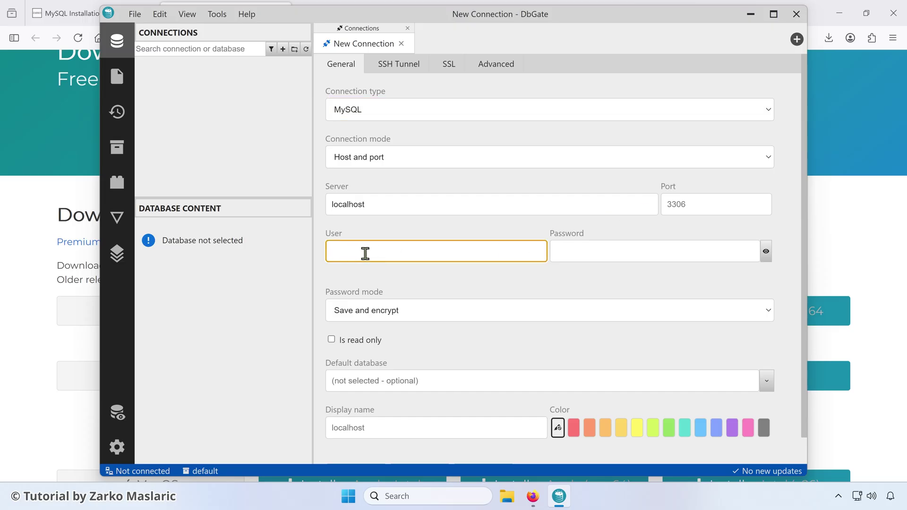
text(root)
click(572, 253)
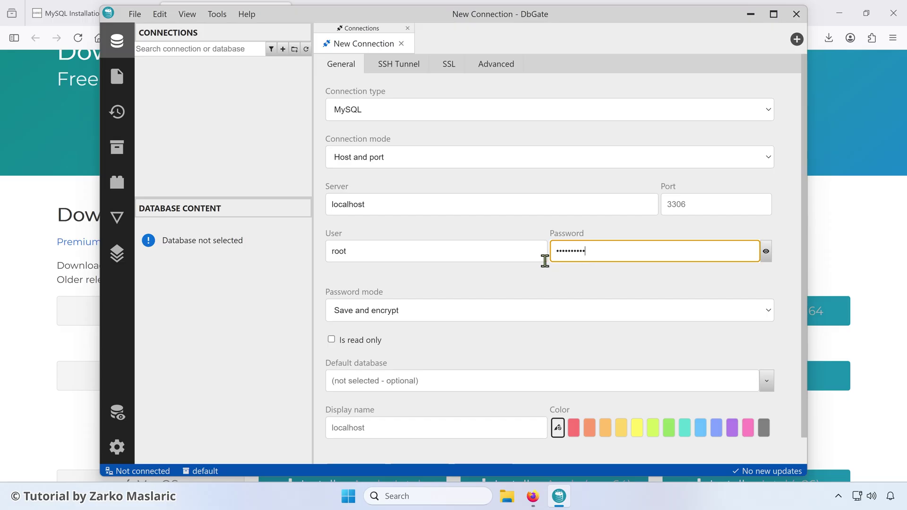
scroll(523, 280, down, 1)
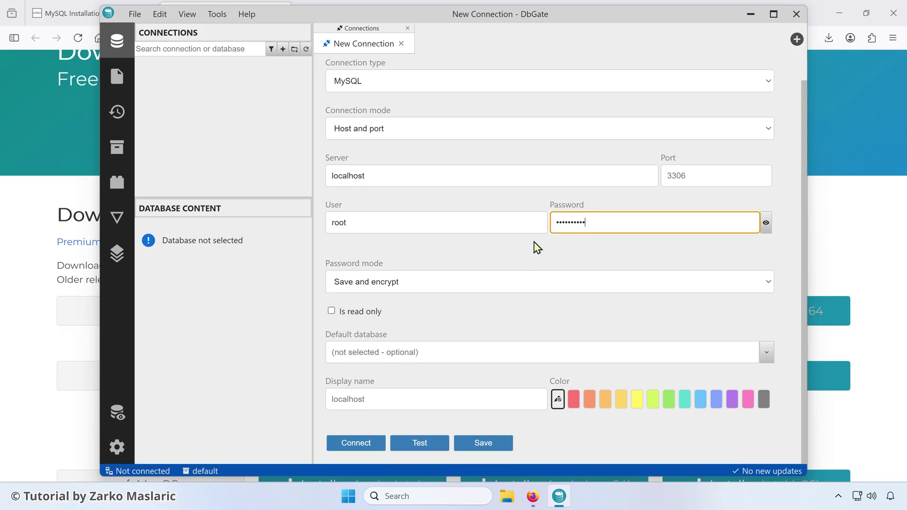
click(469, 447)
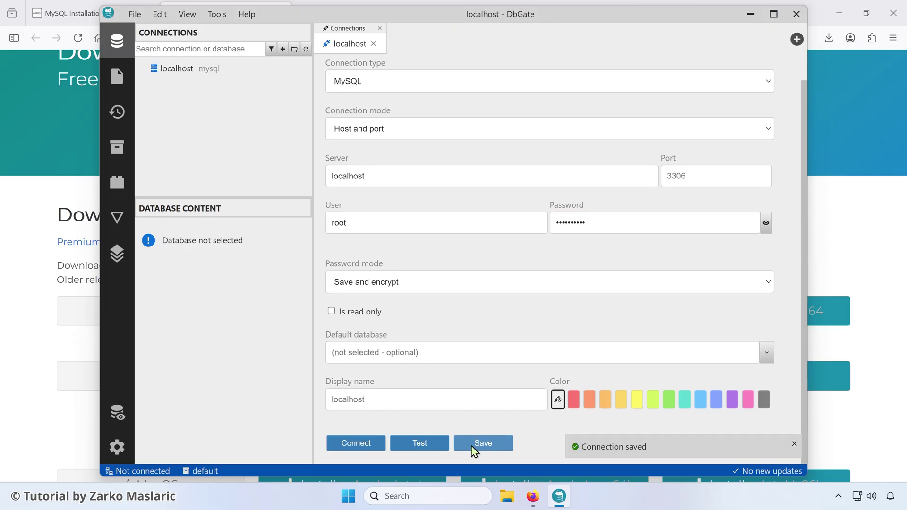
Connect to the saved localhost server and open a new query for the last database in its list
click(355, 447)
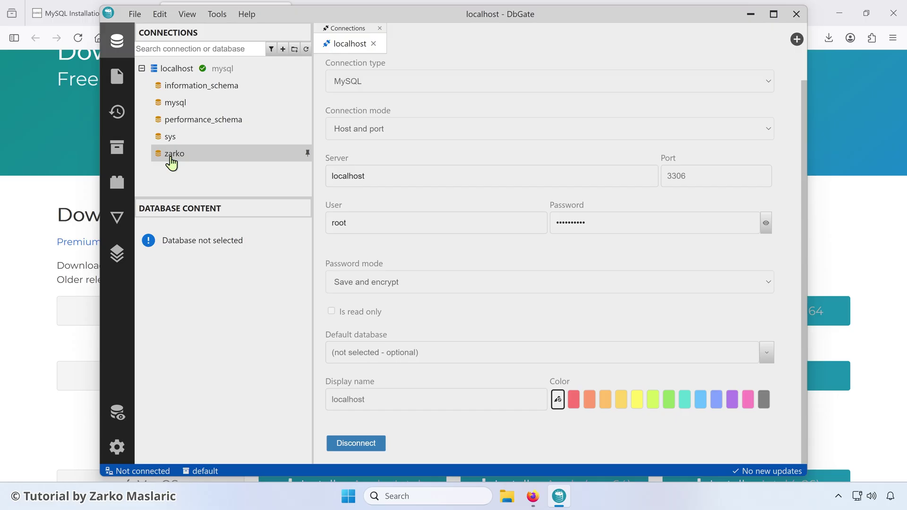
click(190, 163)
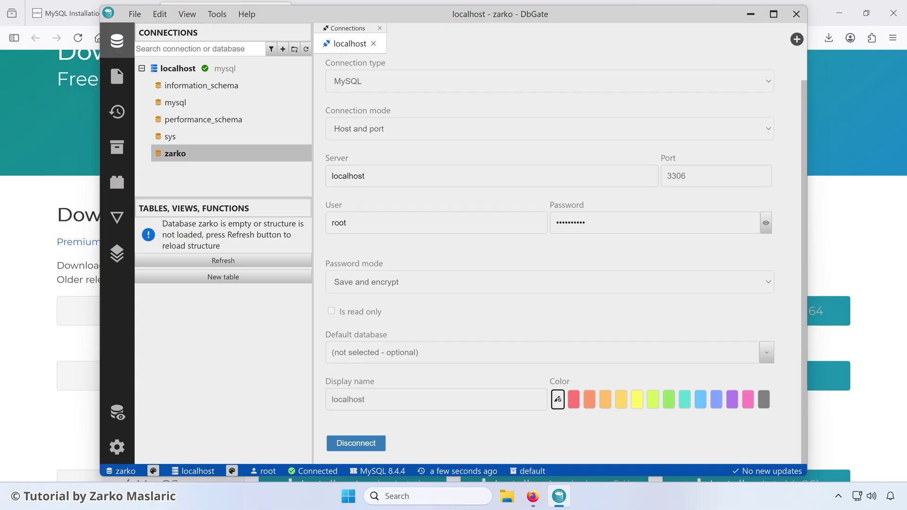
click(796, 40)
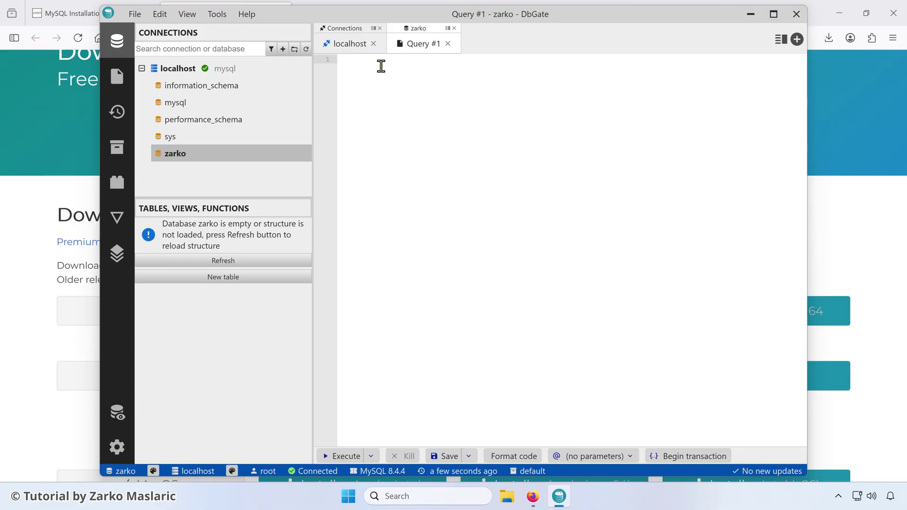
click(135, 14)
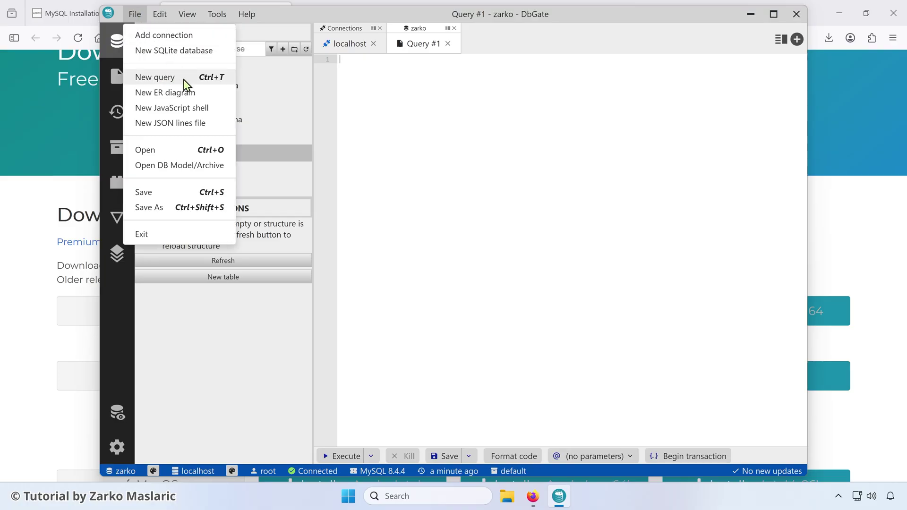
click(363, 71)
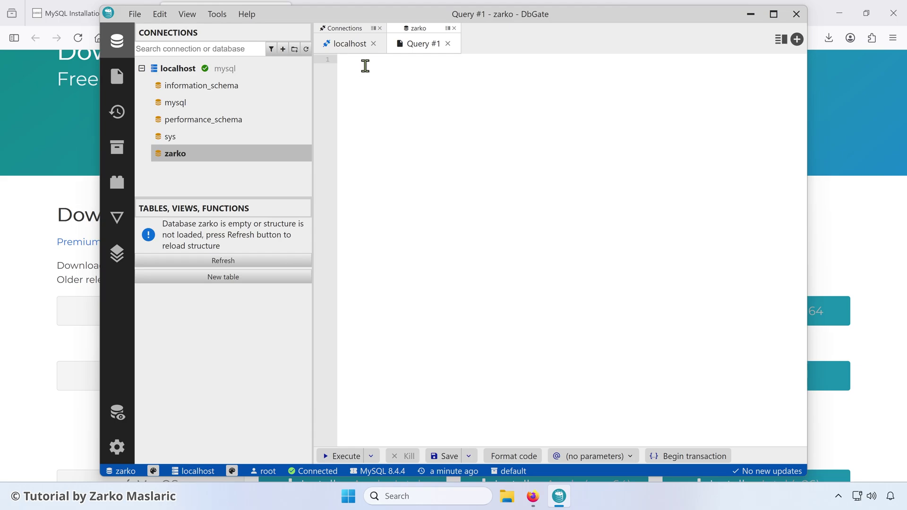
Run the query SHOW DATABASES; and select the last database row in the results
text(SHOW DAT)
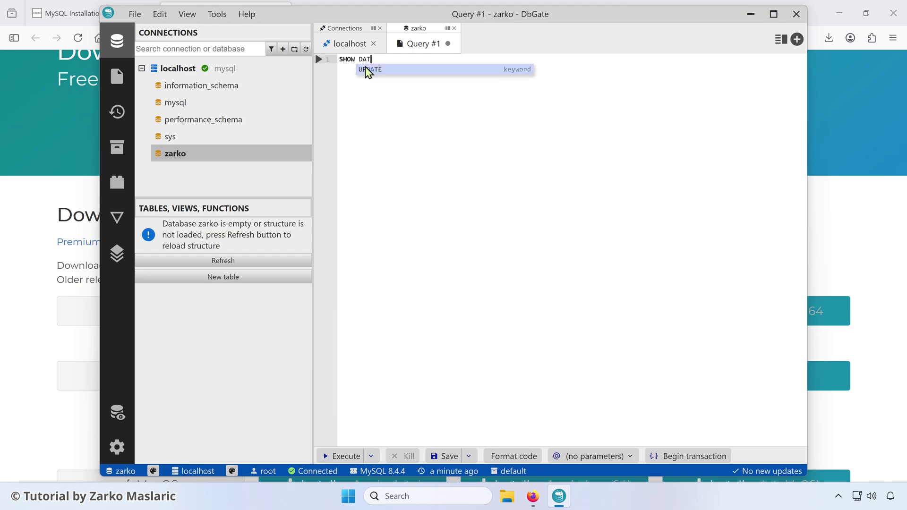
text(ABASES;)
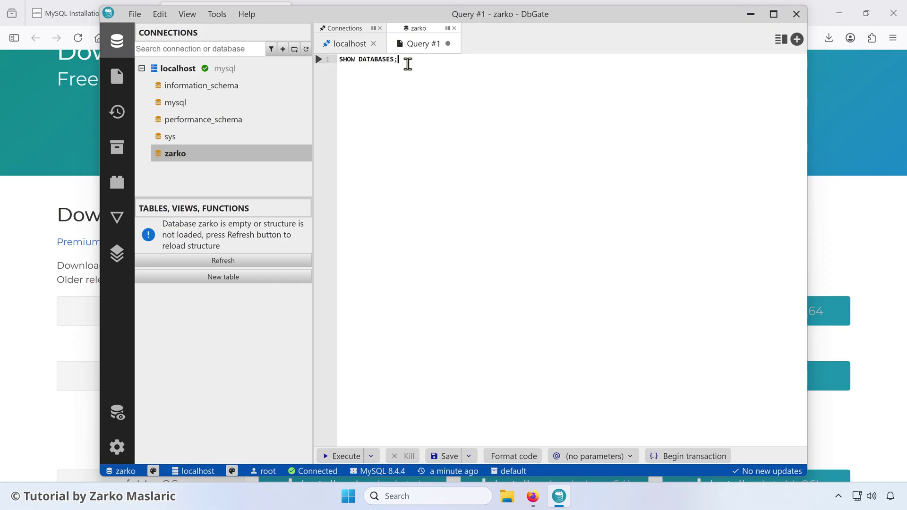
click(337, 458)
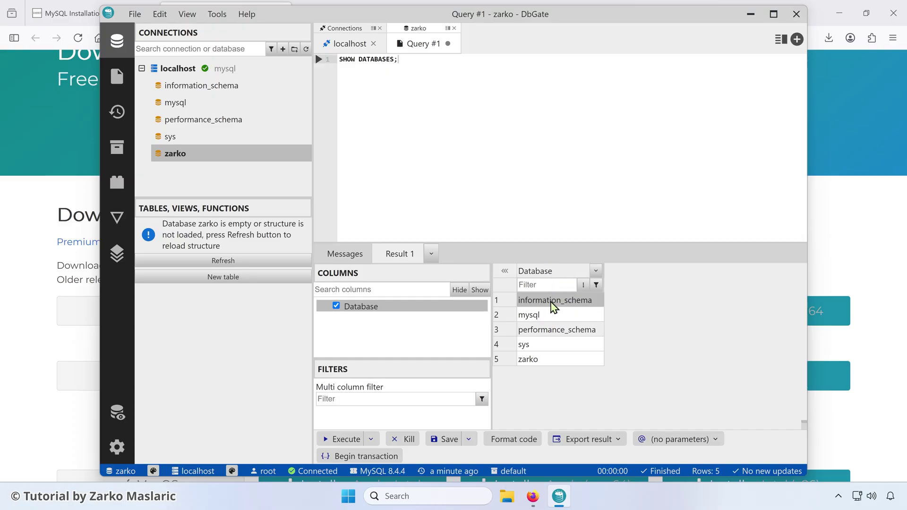
click(562, 362)
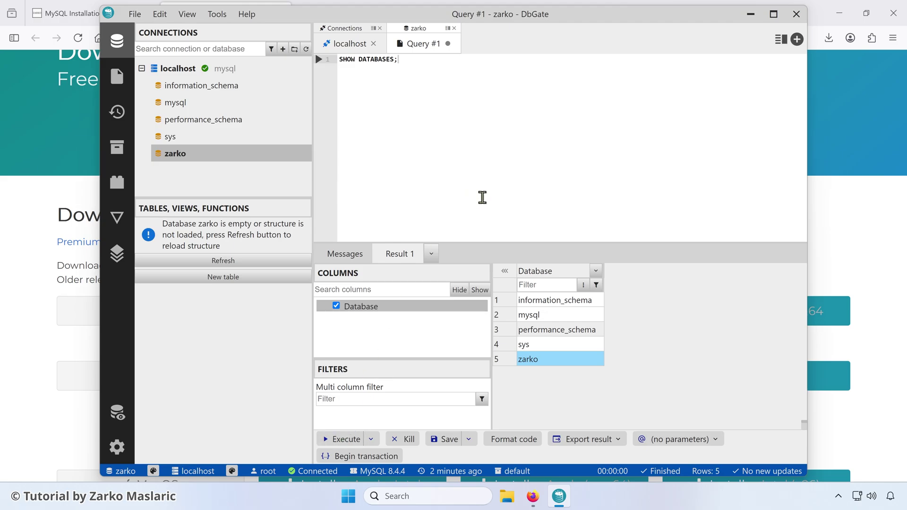
Close DbGate and its download page to return to the installation notes in the browser
click(797, 14)
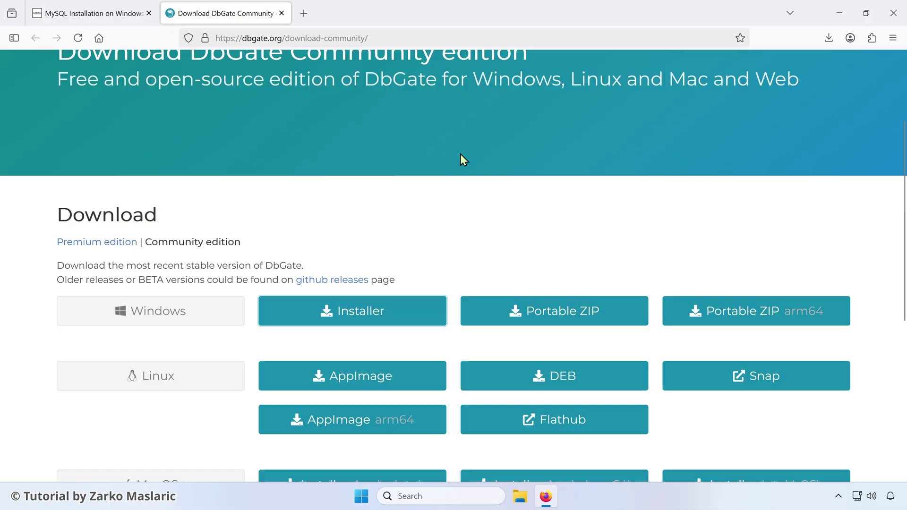
click(281, 15)
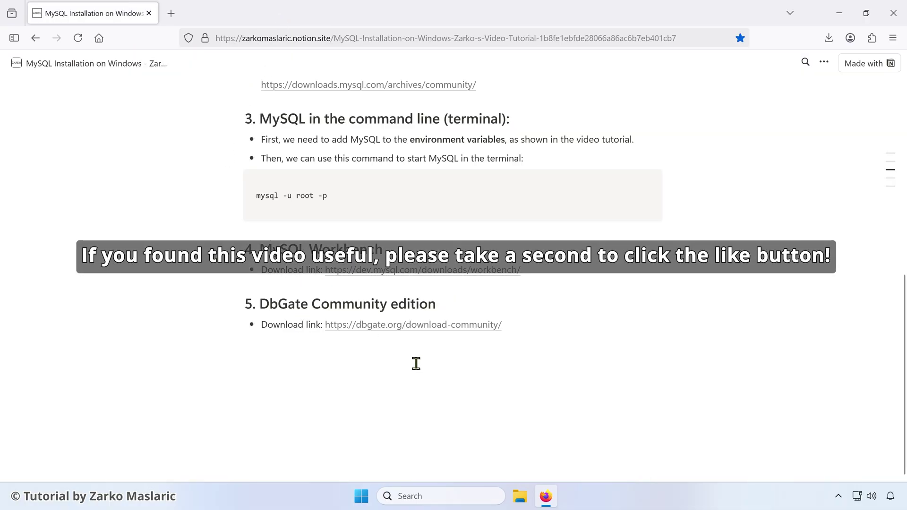